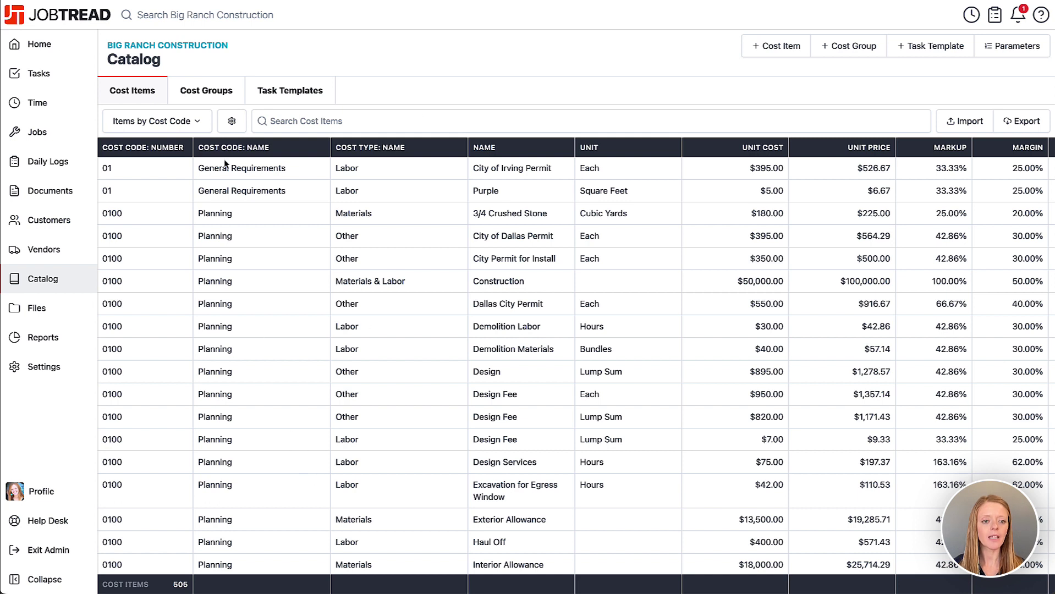
# - Examine the fields, sort order and filters configured for the Items by Cost Code view of the catalog
pyautogui.click(199, 123)
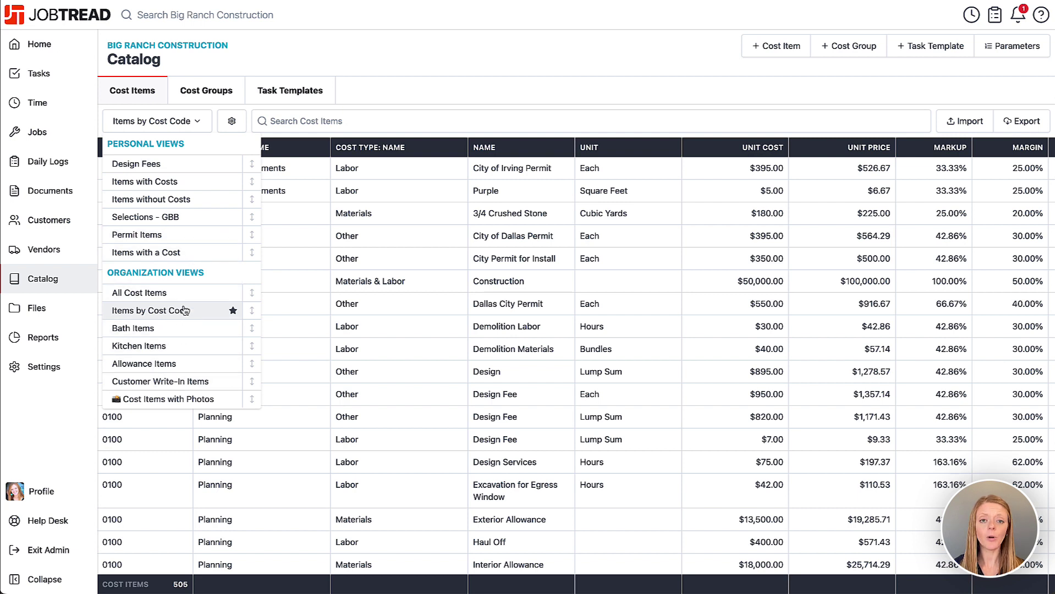
pyautogui.click(364, 108)
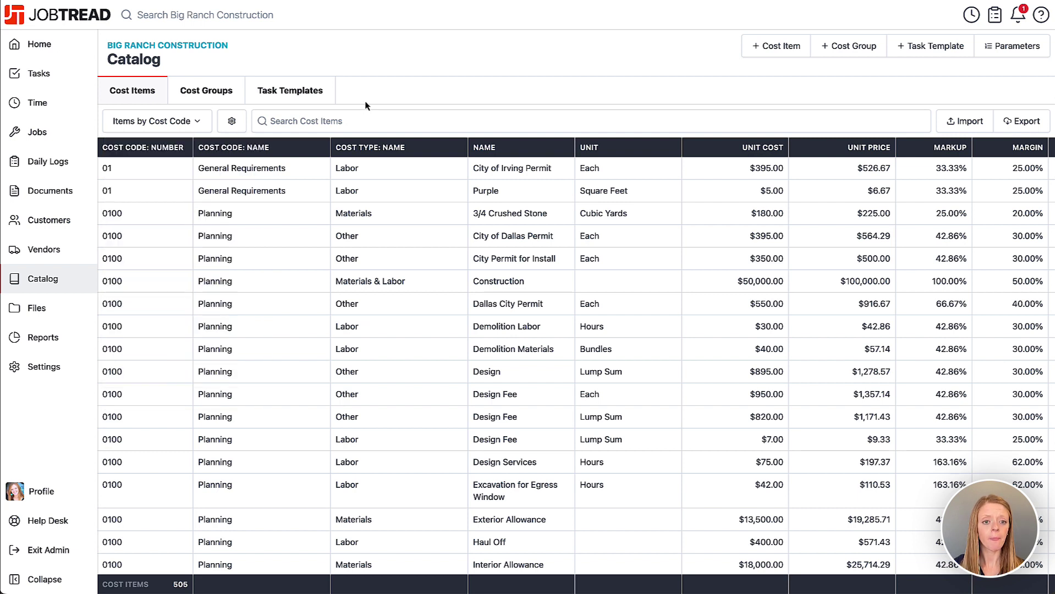
pyautogui.click(232, 121)
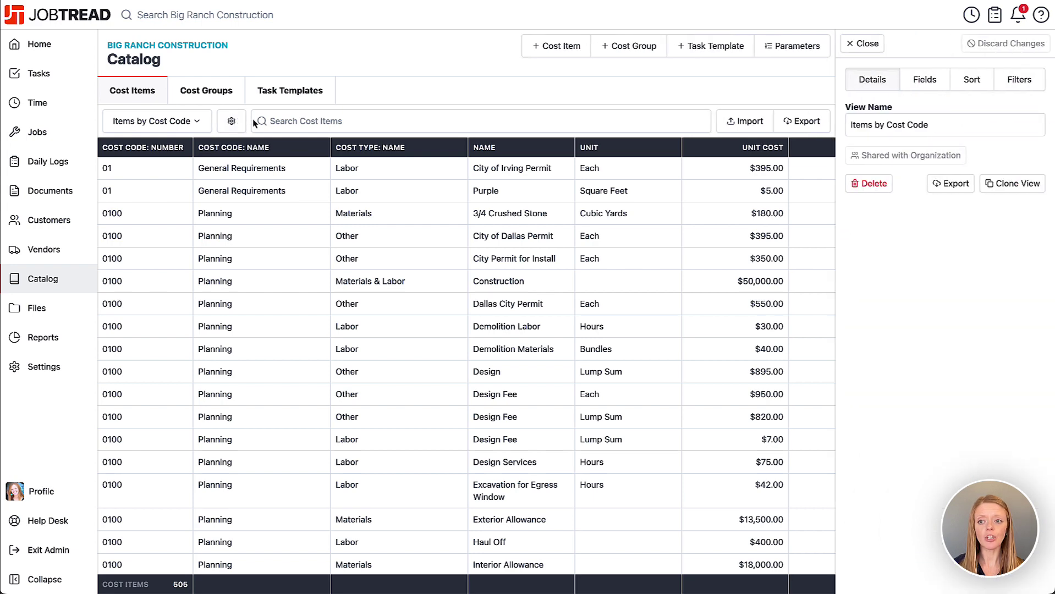
pyautogui.click(932, 83)
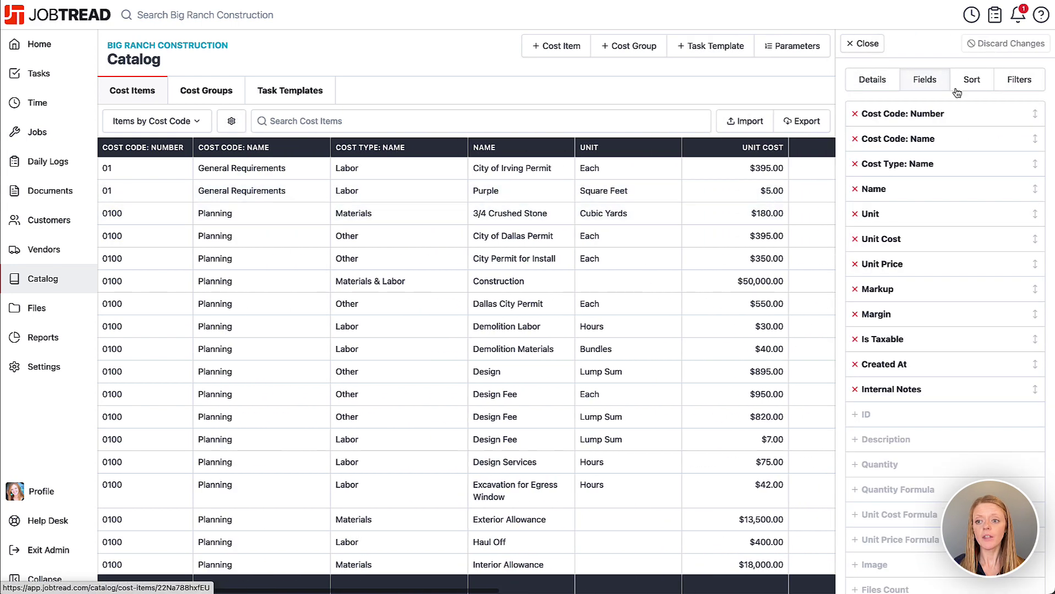
pyautogui.click(972, 79)
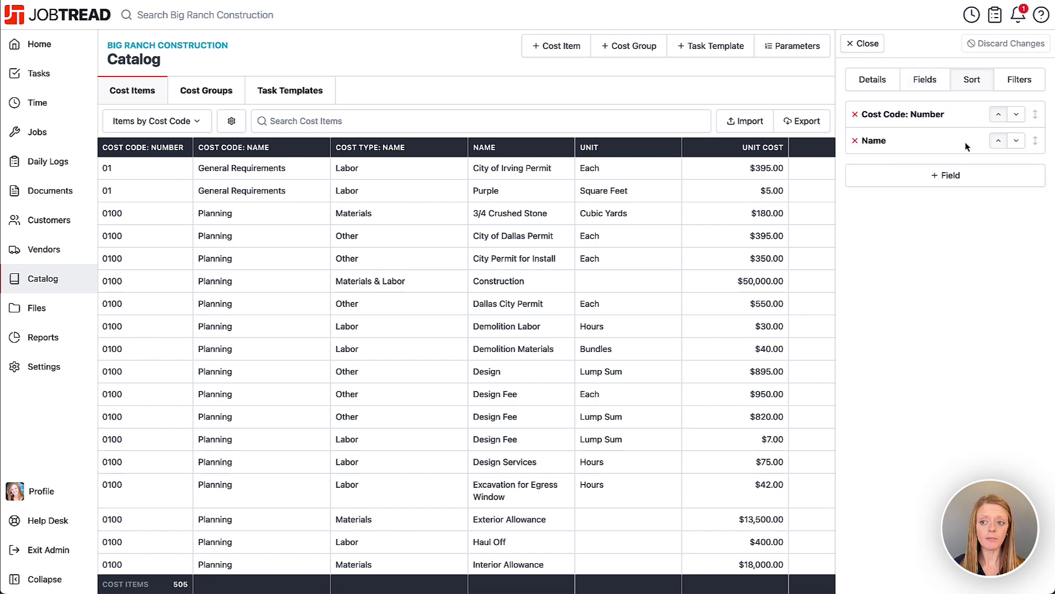
pyautogui.click(1021, 80)
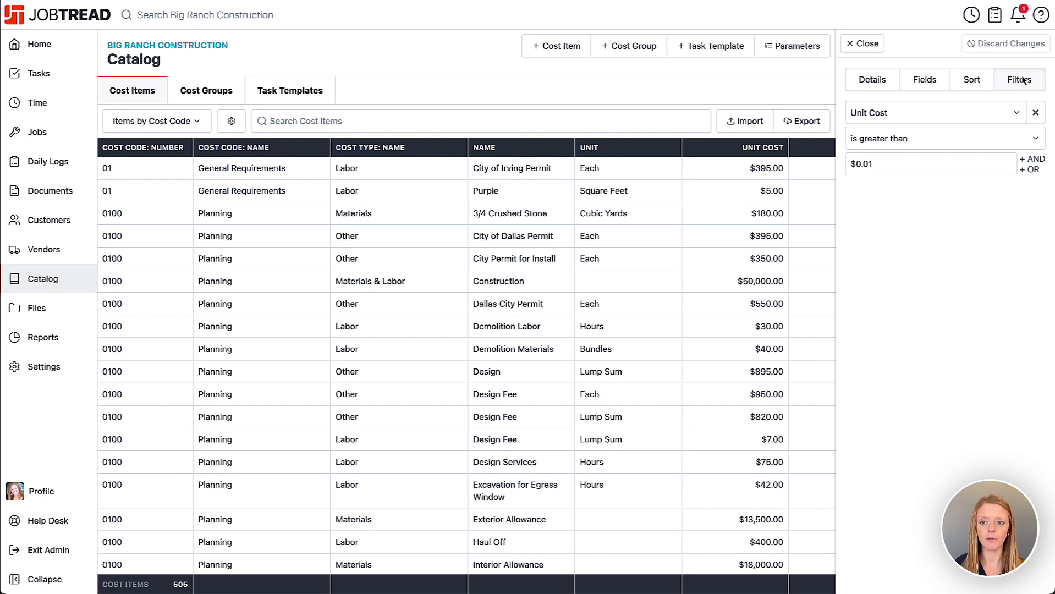
pyautogui.click(867, 45)
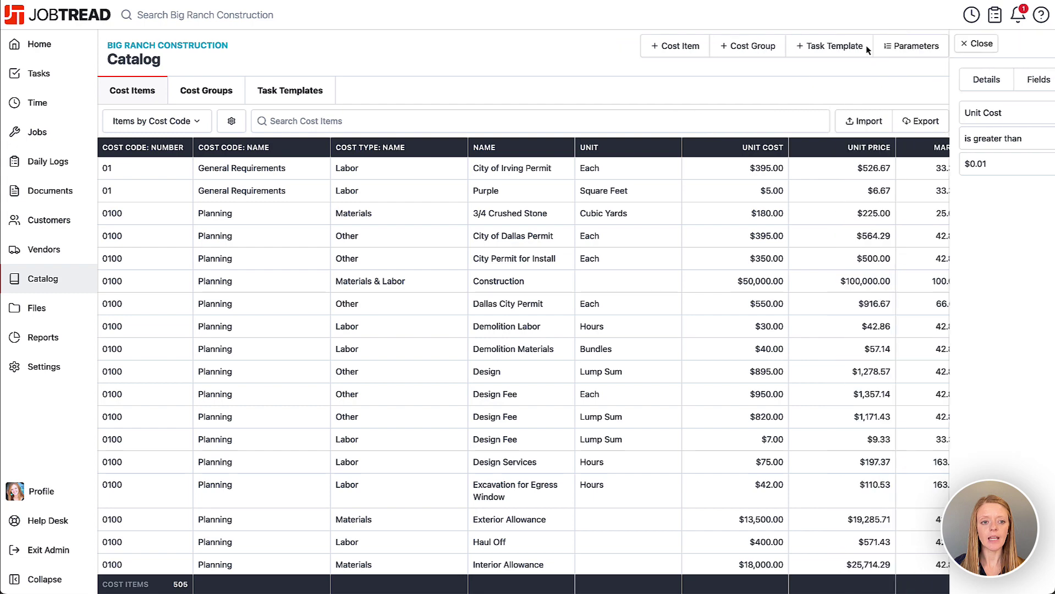
# - Review the saved personal and organization views available for the catalog's cost items
pyautogui.click(188, 121)
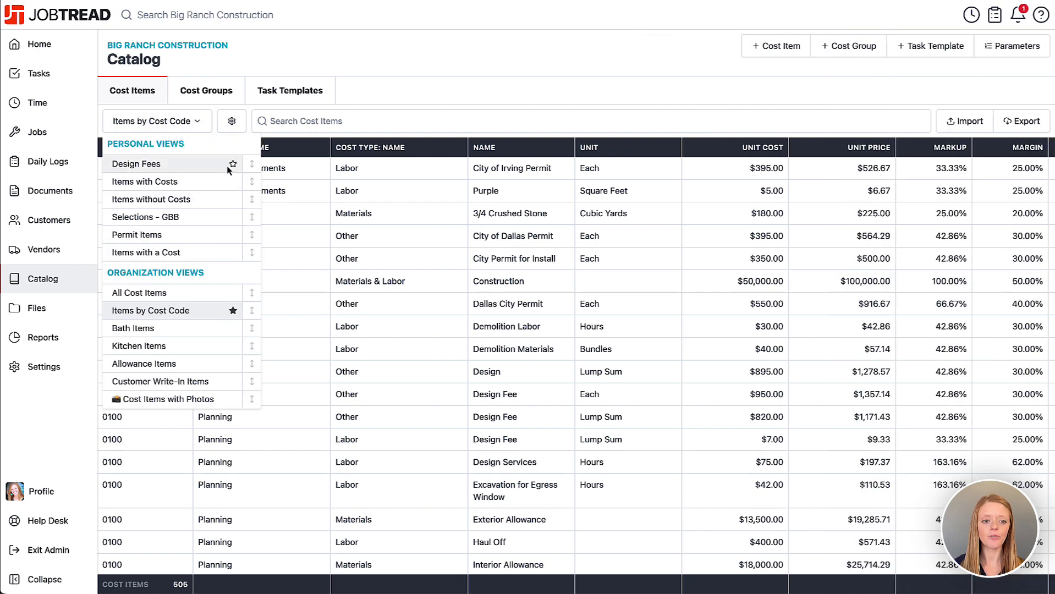
pyautogui.scroll(-1, 237, 330)
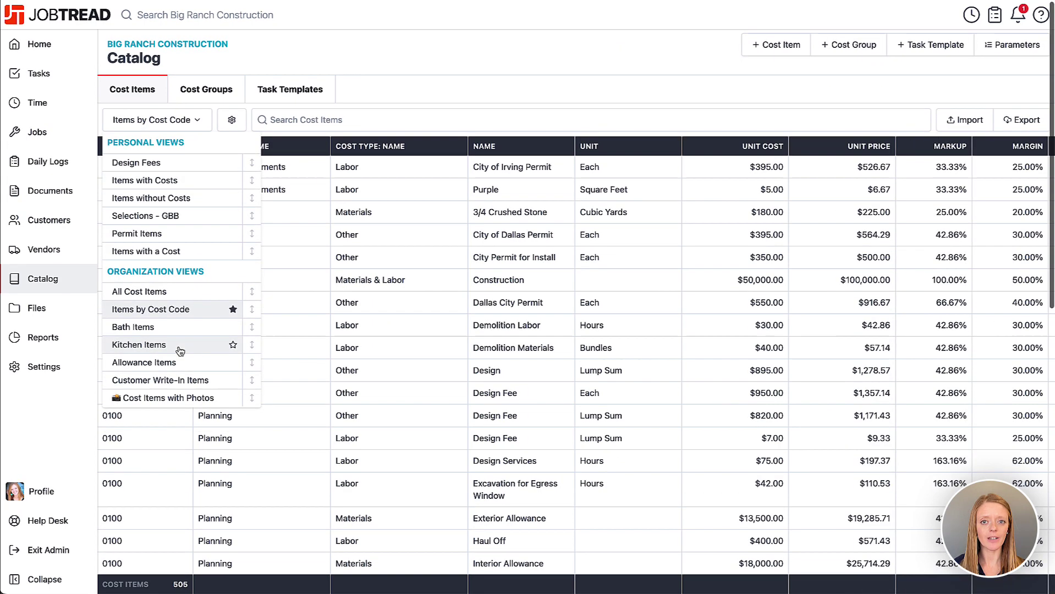
pyautogui.click(418, 91)
pyautogui.scroll(1, 418, 94)
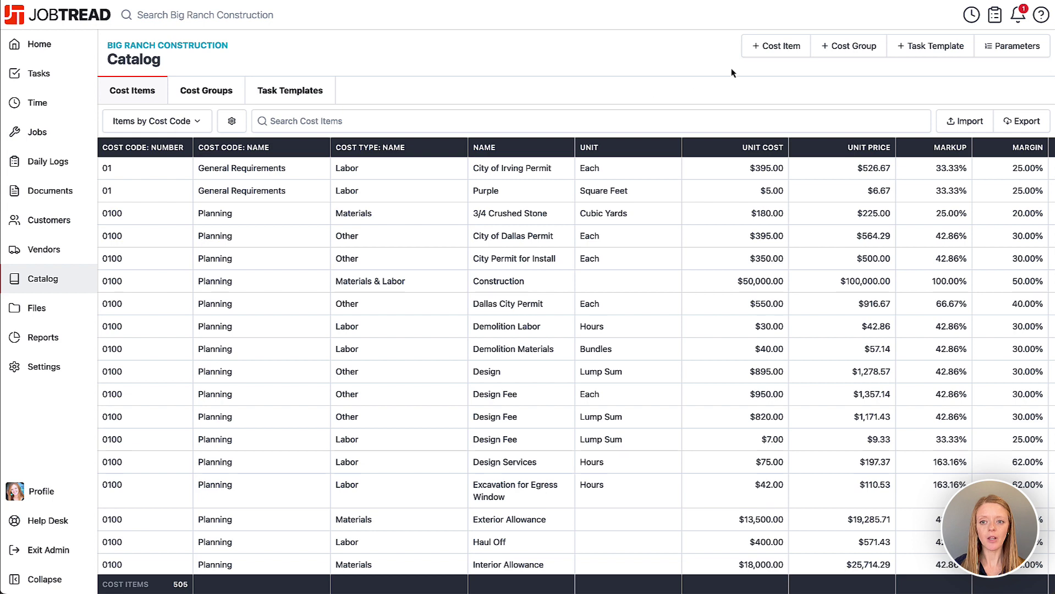
# - Start a new catalog cost item named "Remodel Permit - City of Richardson", leaving its description blank
pyautogui.click(771, 55)
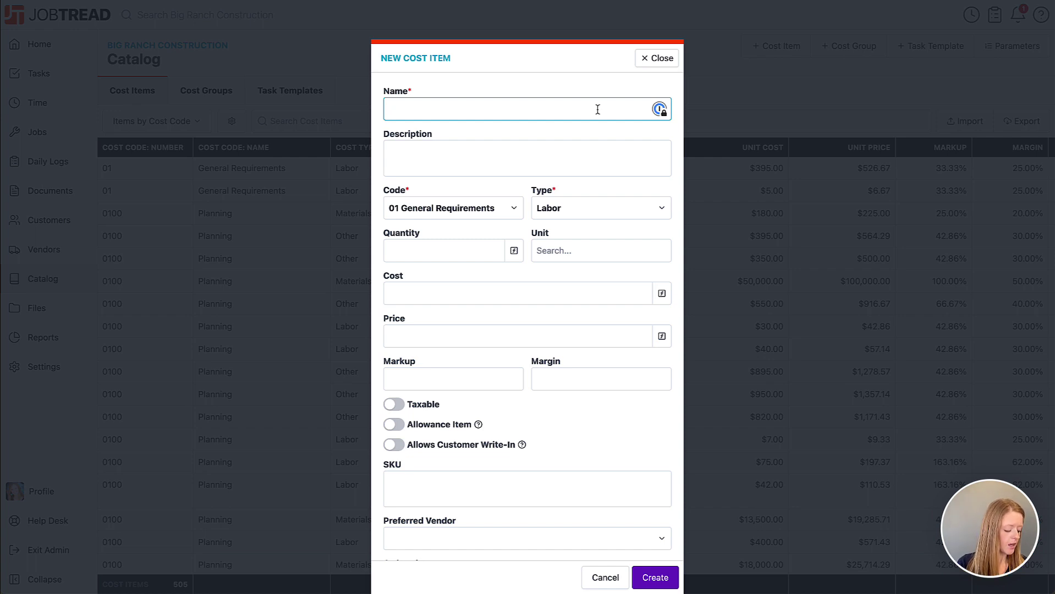
pyautogui.write('Remodel Perm')
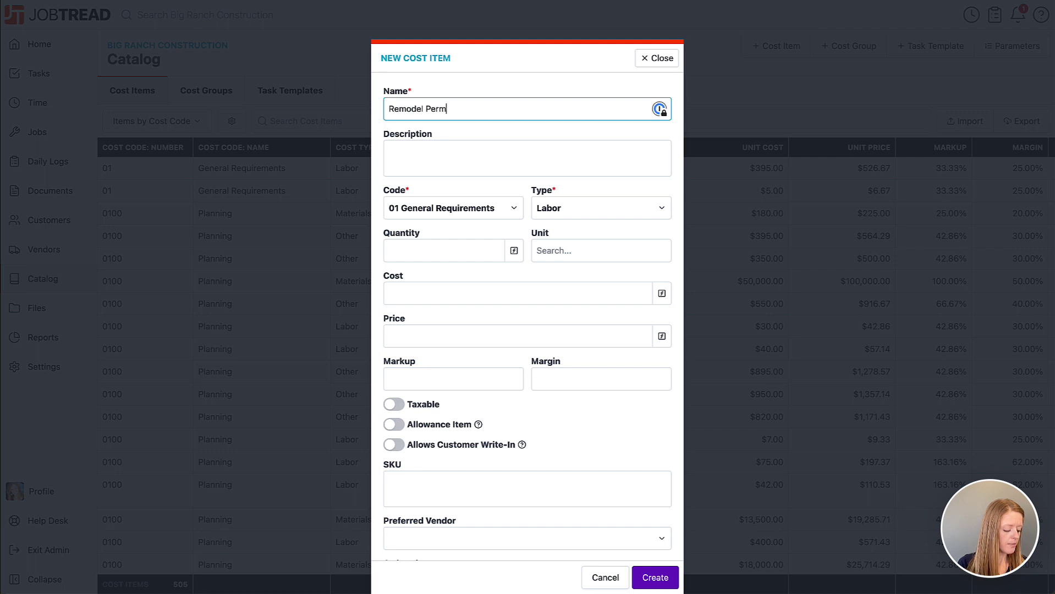
pyautogui.write('it - City o')
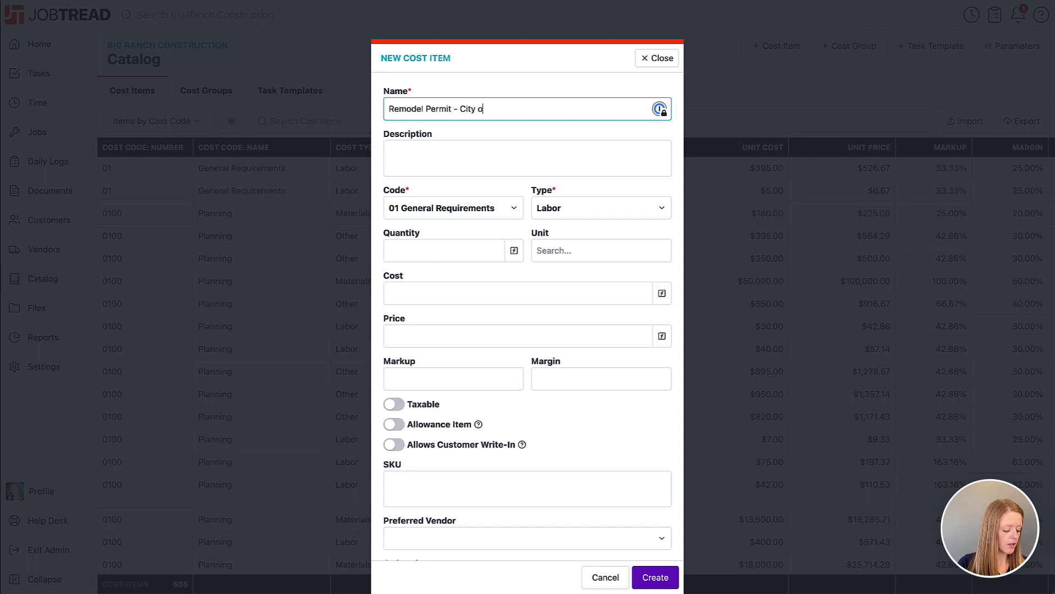
pyautogui.write('f Richardson')
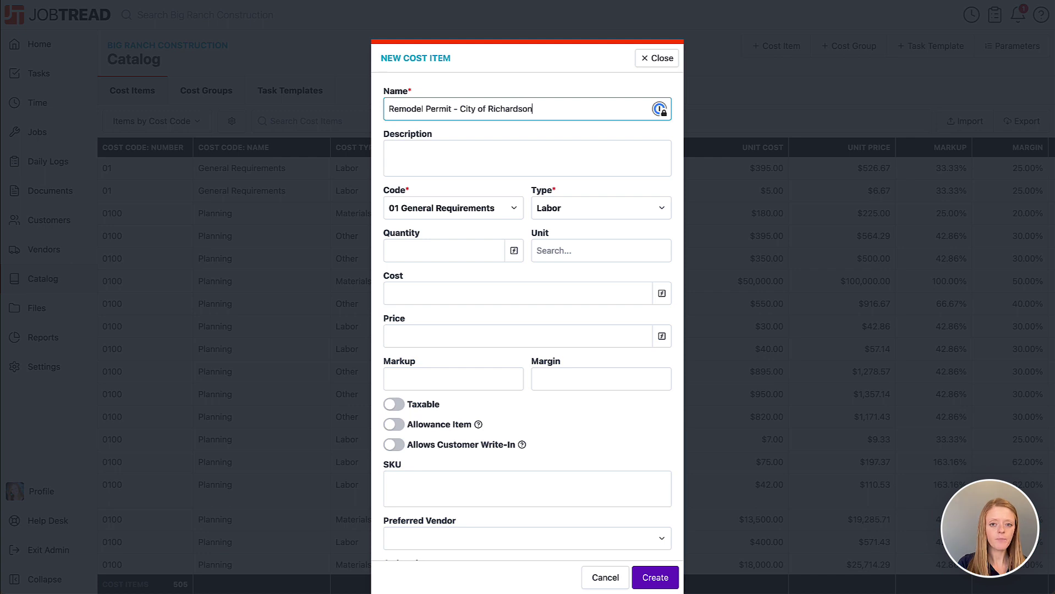
pyautogui.click(566, 157)
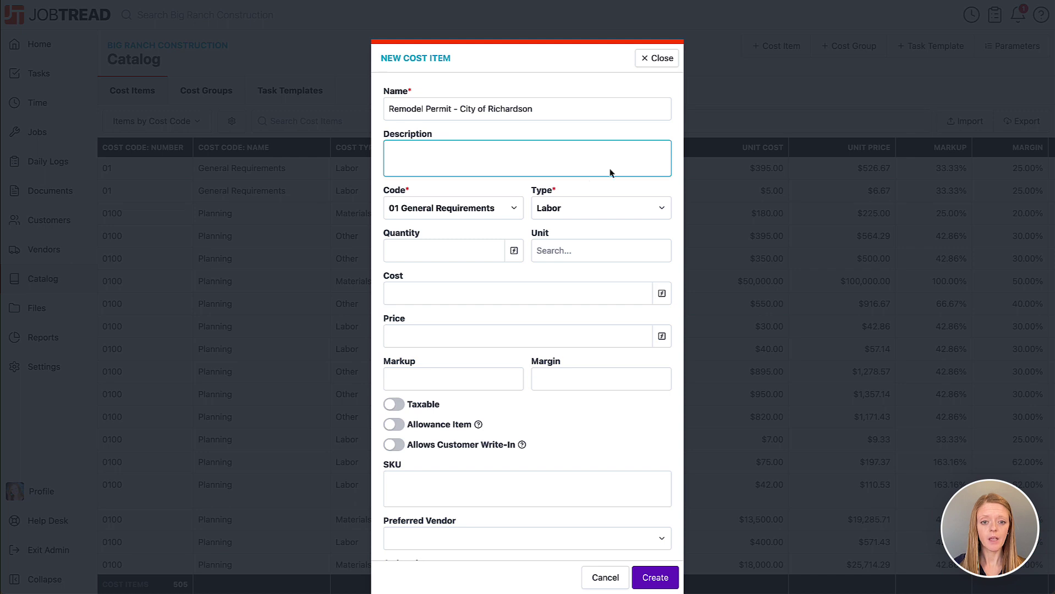
# - Assign the new cost item the cost code 0100 Planning and the cost type Other
pyautogui.click(439, 215)
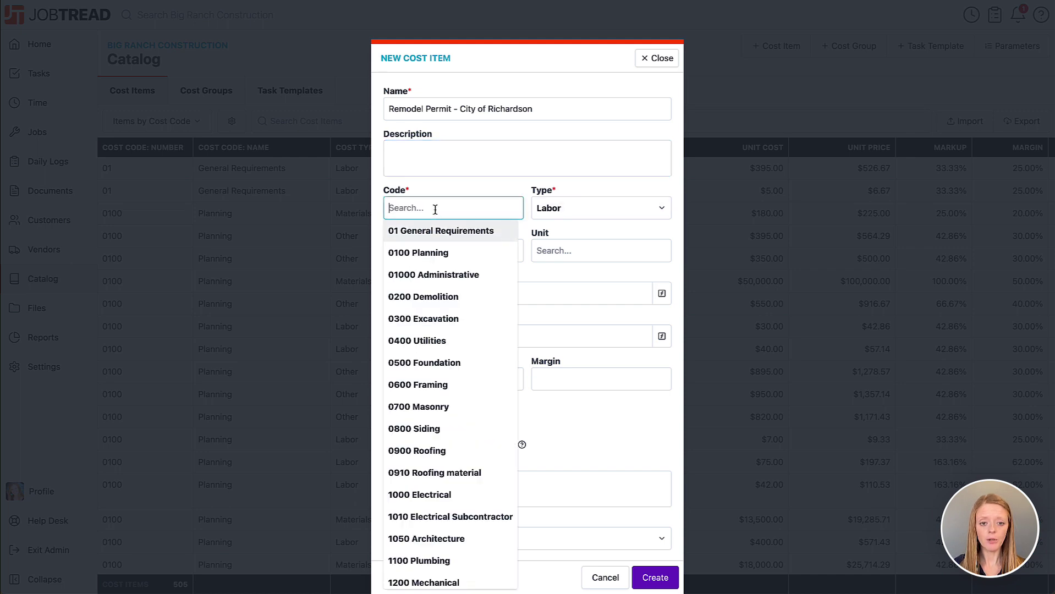
pyautogui.click(428, 250)
pyautogui.click(606, 212)
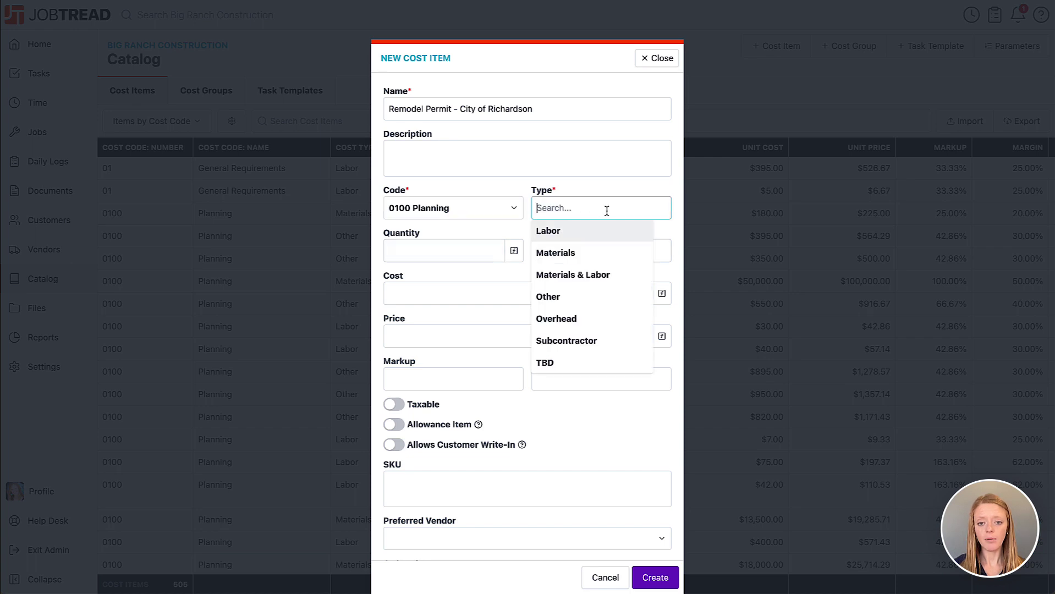
pyautogui.click(581, 297)
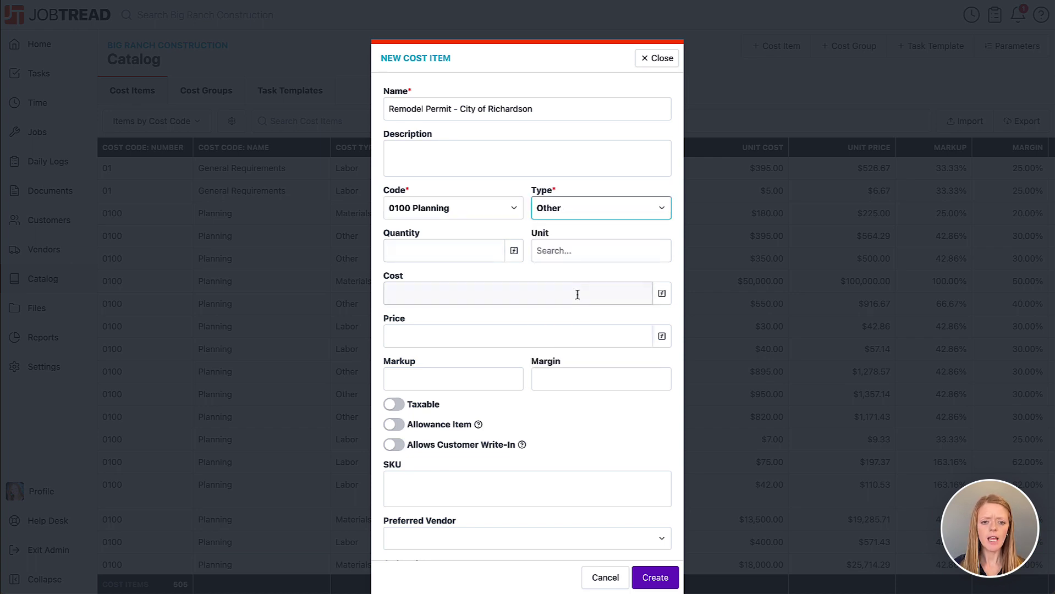
# - Set the cost item's quantity to 1, its unit to Each and its unit cost to 425
pyautogui.click(432, 253)
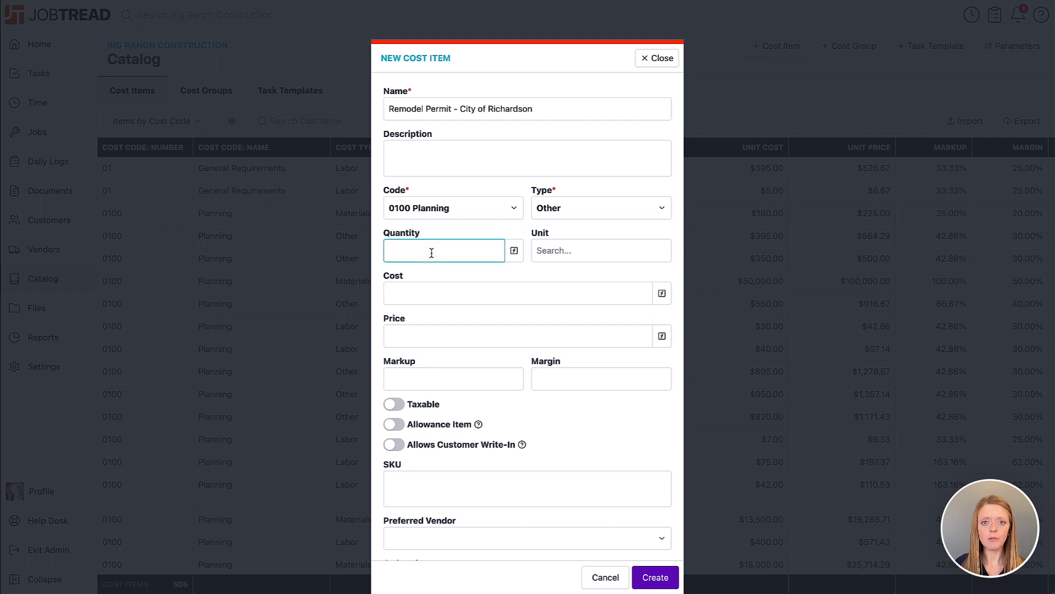
pyautogui.write('1')
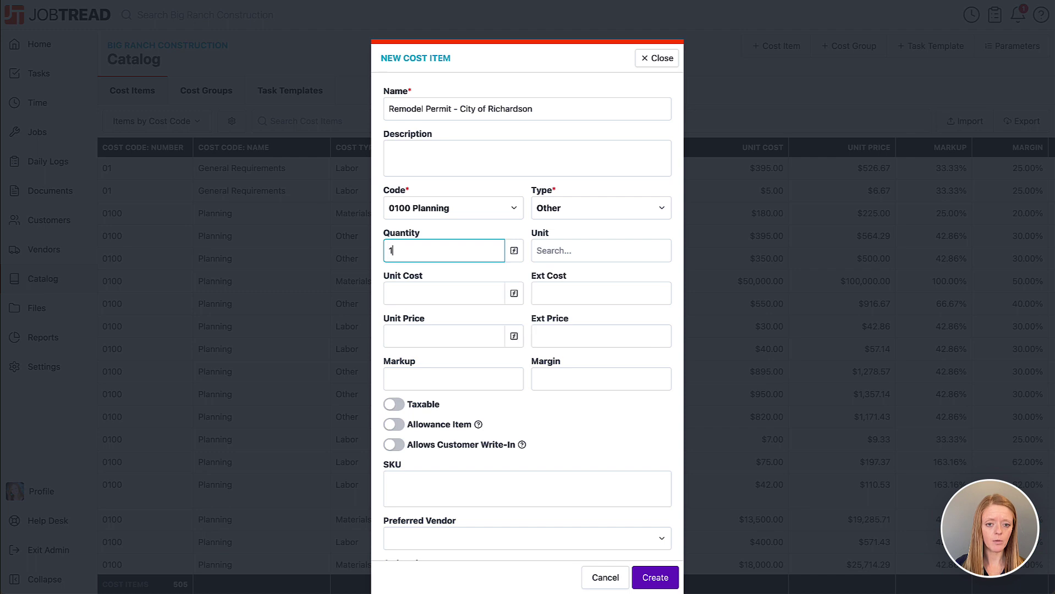
pyautogui.click(572, 251)
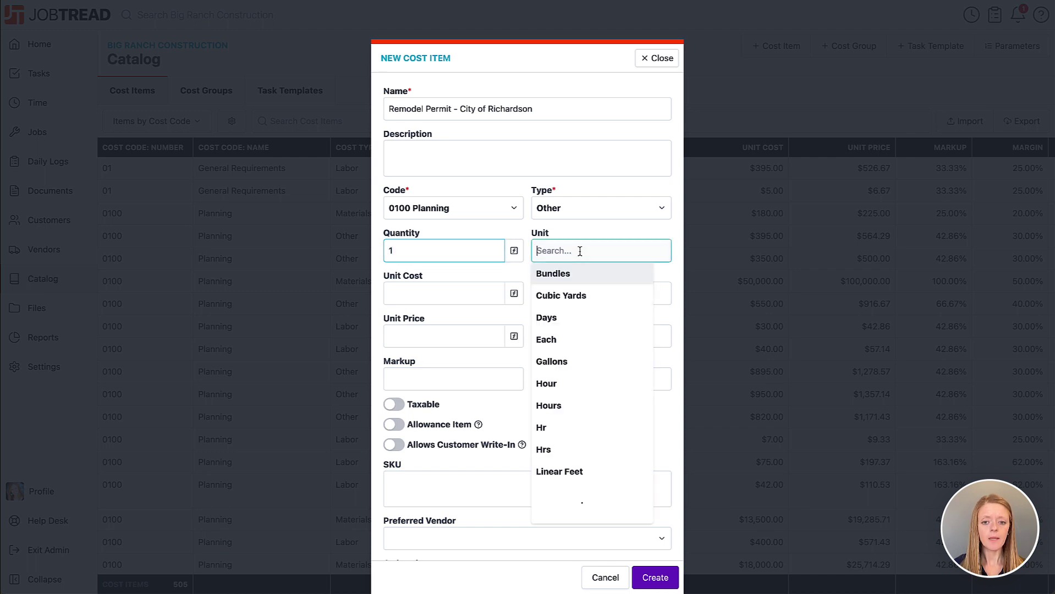
pyautogui.click(562, 339)
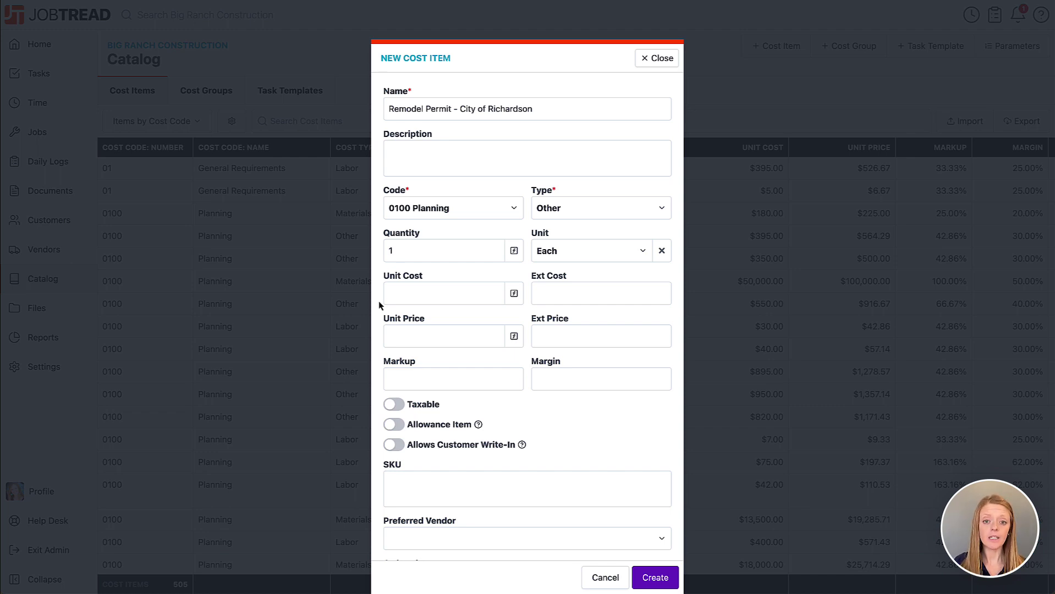
pyautogui.click(396, 296)
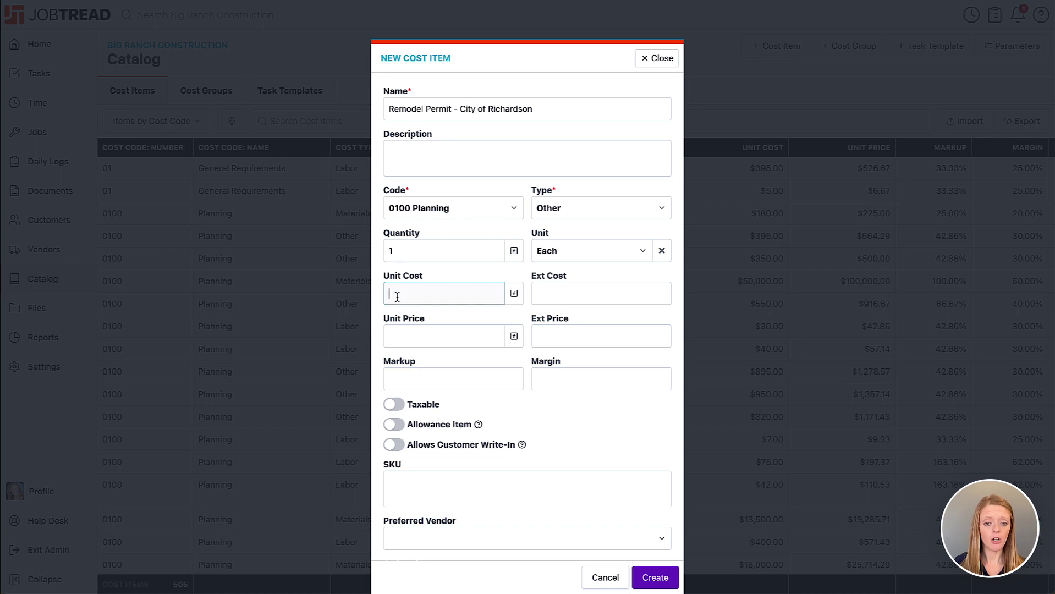
pyautogui.write('425')
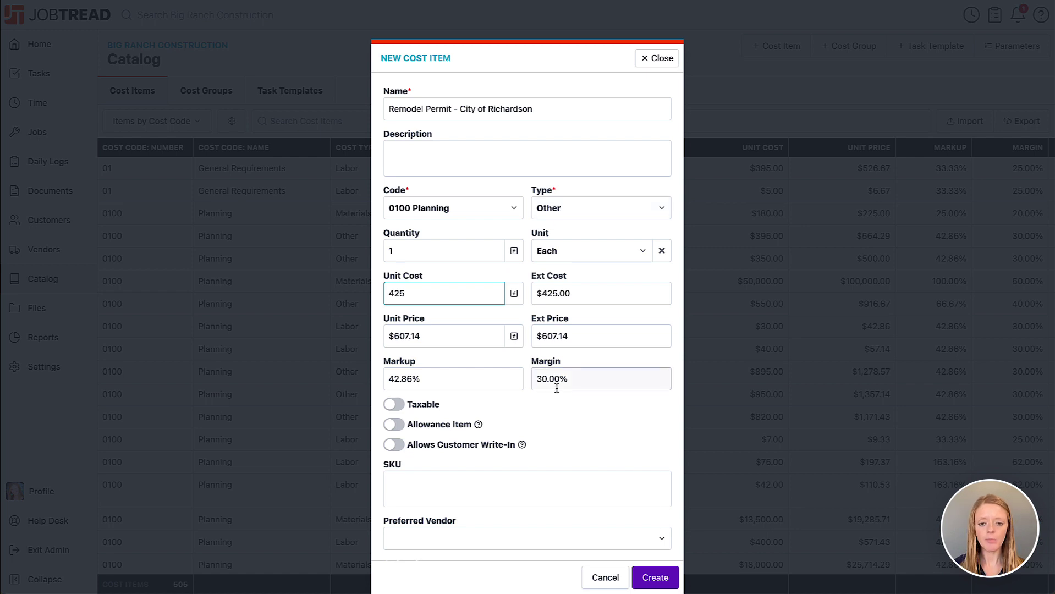
# - Reselect Other as the cost type and try a markup of 30% on the cost item
pyautogui.click(570, 210)
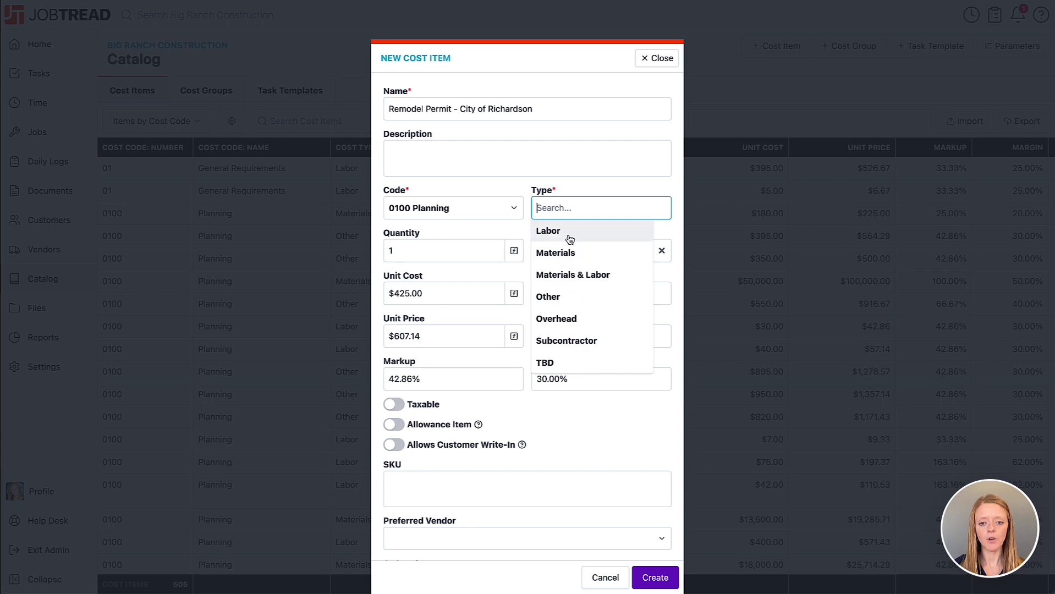
pyautogui.click(571, 298)
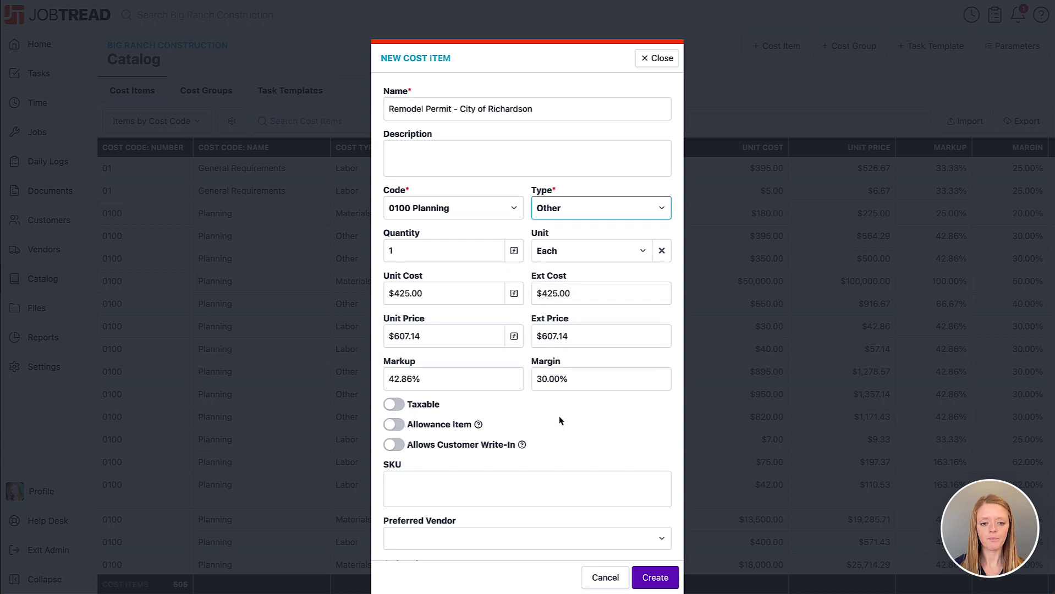
pyautogui.scroll(-2, 479, 379)
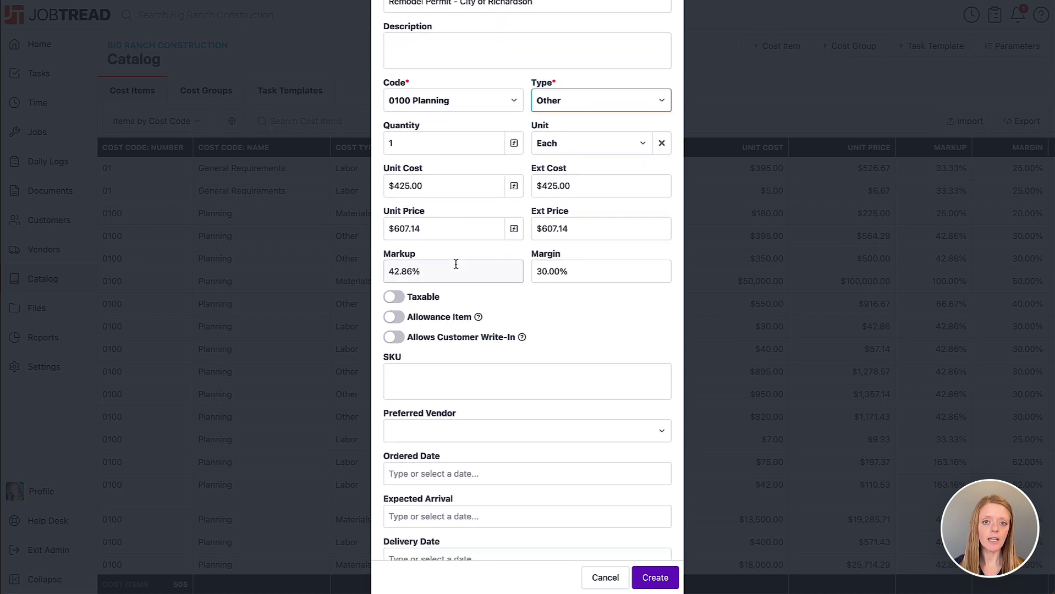
pyautogui.moveTo(455, 265); pyautogui.dragTo(386, 270)
pyautogui.write('4')
pyautogui.press('BackSpace')
pyautogui.write('30')
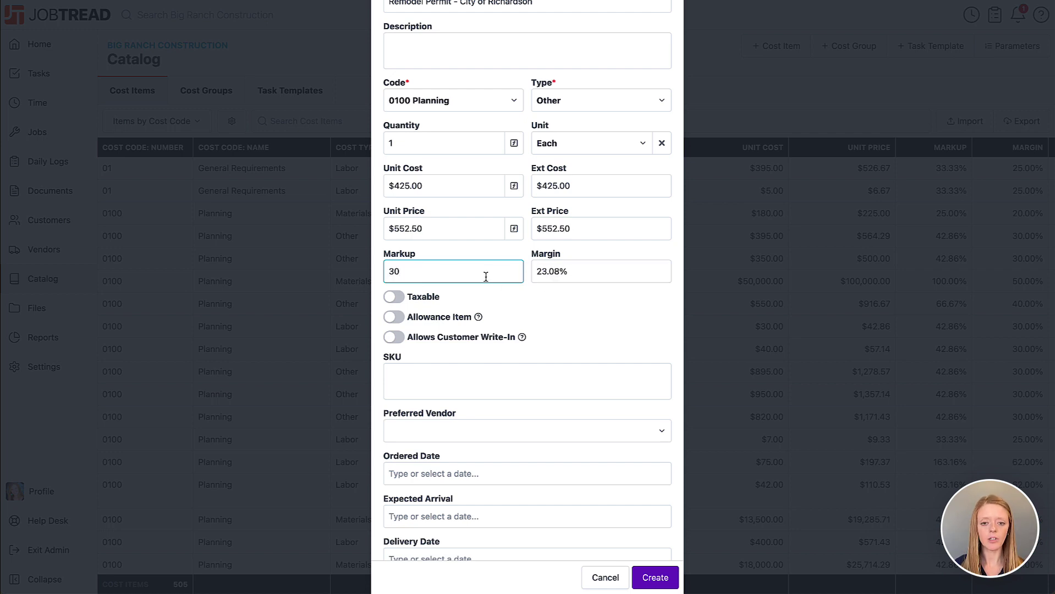
# - Set the cost item's margin to 30%
pyautogui.moveTo(579, 266); pyautogui.dragTo(537, 271)
pyautogui.write('30')
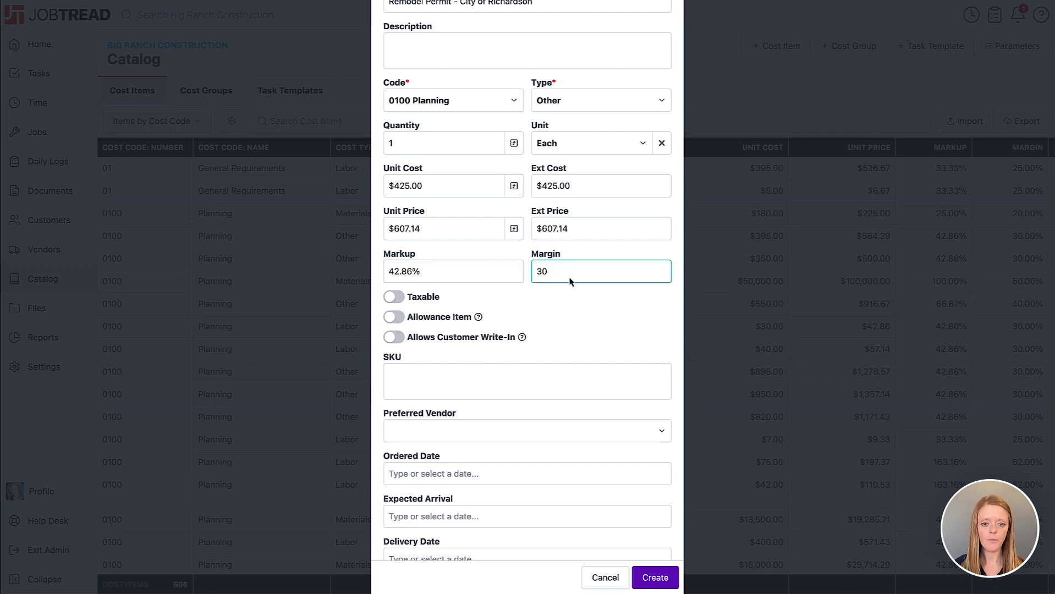
pyautogui.click(663, 317)
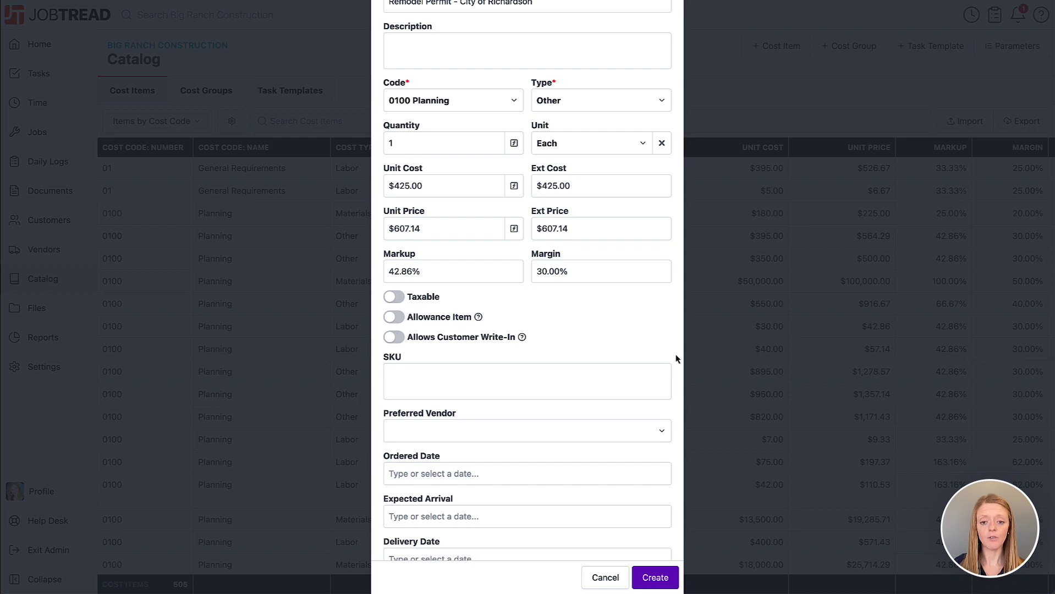
# - Examine the optional fields of the new cost item, from the preferred vendor to the file and photo attachments
pyautogui.click(549, 424)
pyautogui.click(683, 434)
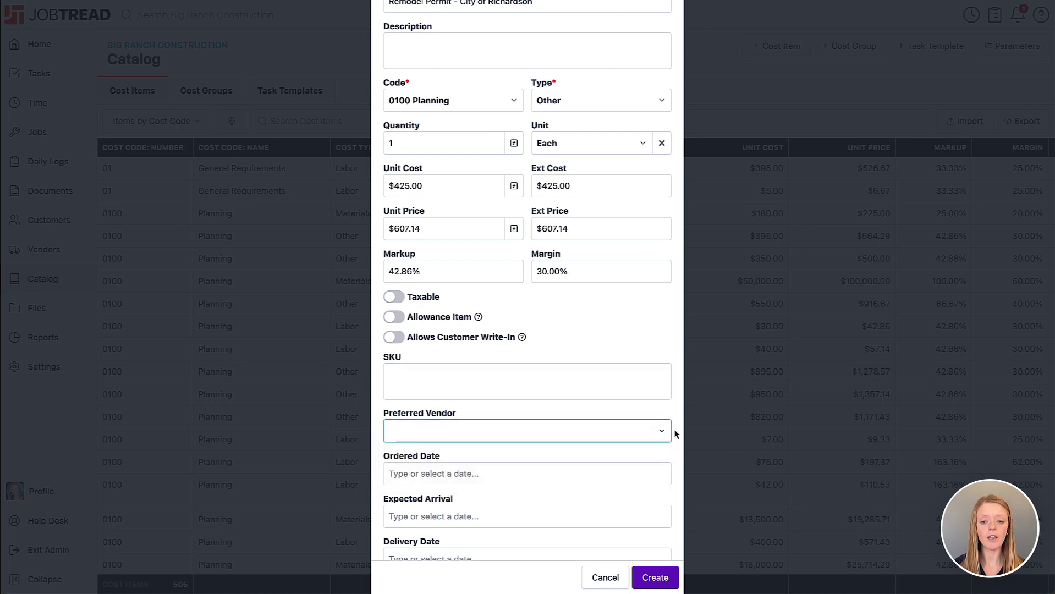
pyautogui.scroll(-5, 681, 432)
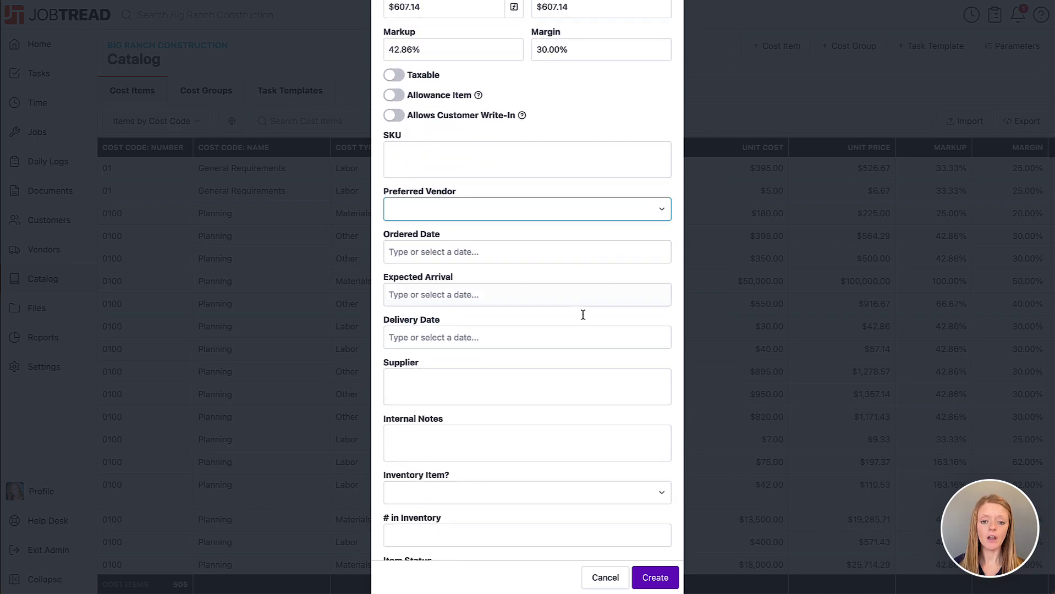
pyautogui.scroll(-1, 560, 466)
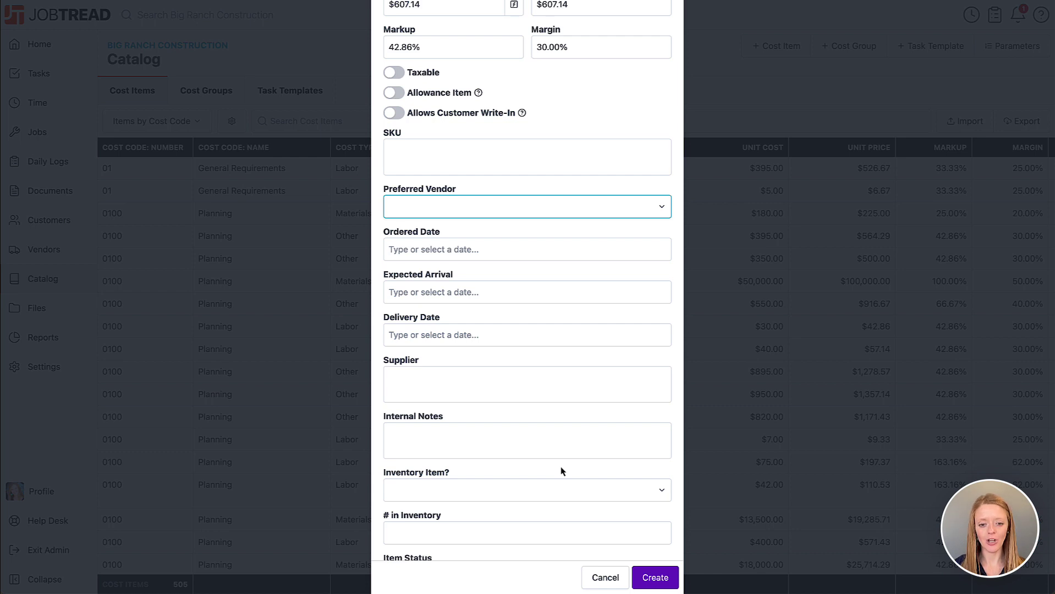
pyautogui.scroll(-8, 560, 471)
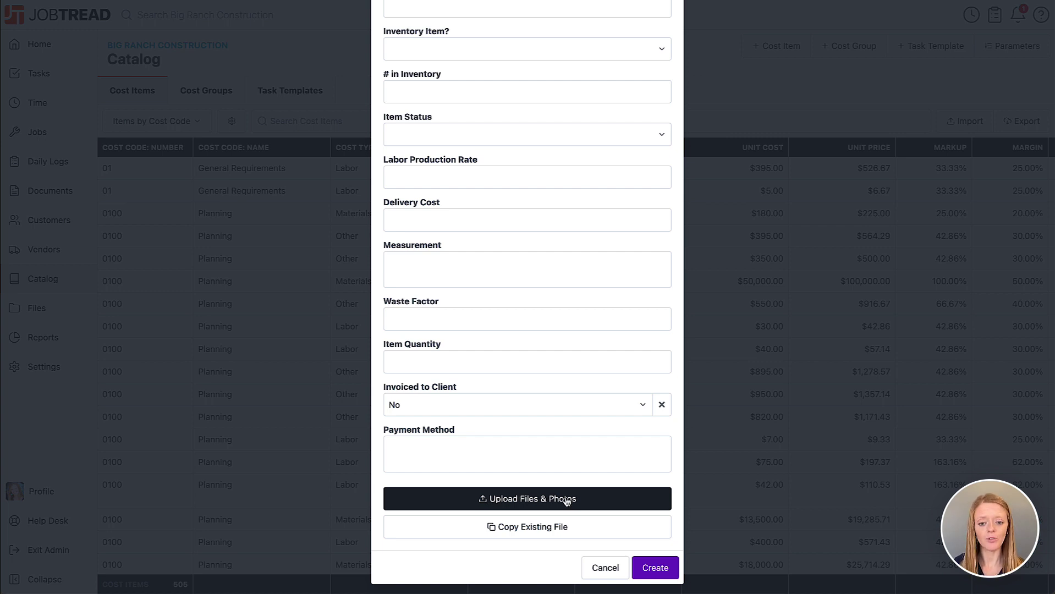
pyautogui.scroll(10, 567, 501)
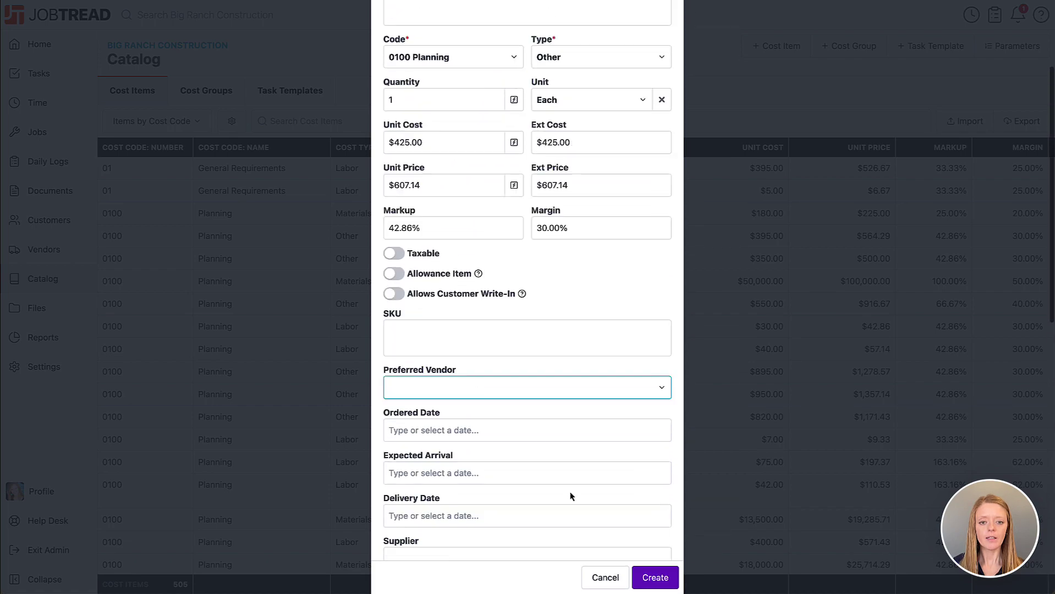
# - Create the City of Richardson remodel permit cost item and browse the catalog's cost groups
pyautogui.scroll(3, 570, 496)
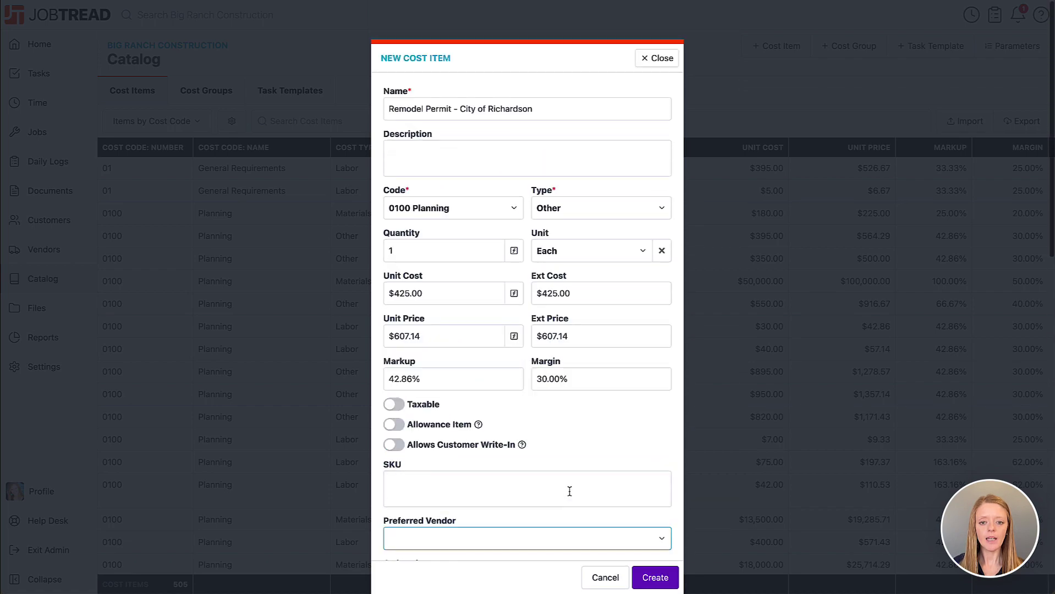
pyautogui.click(655, 577)
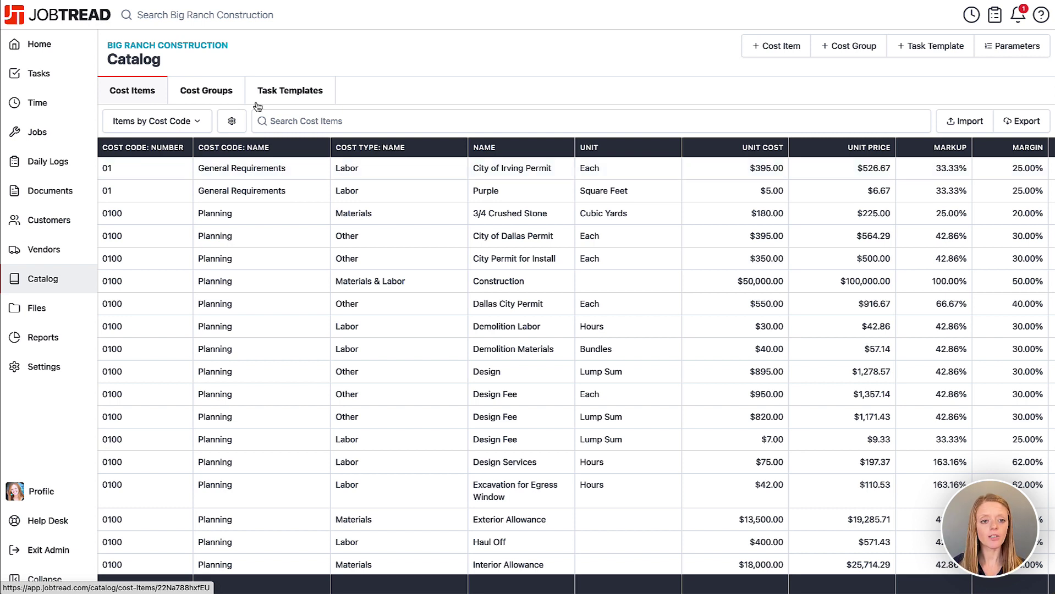
pyautogui.click(211, 92)
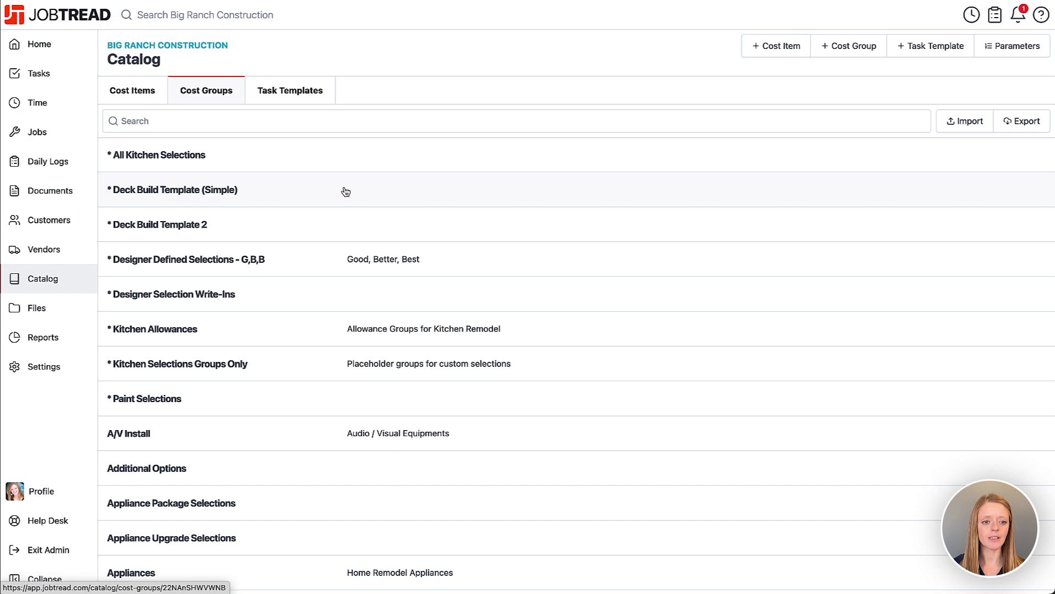
pyautogui.scroll(-2, 345, 191)
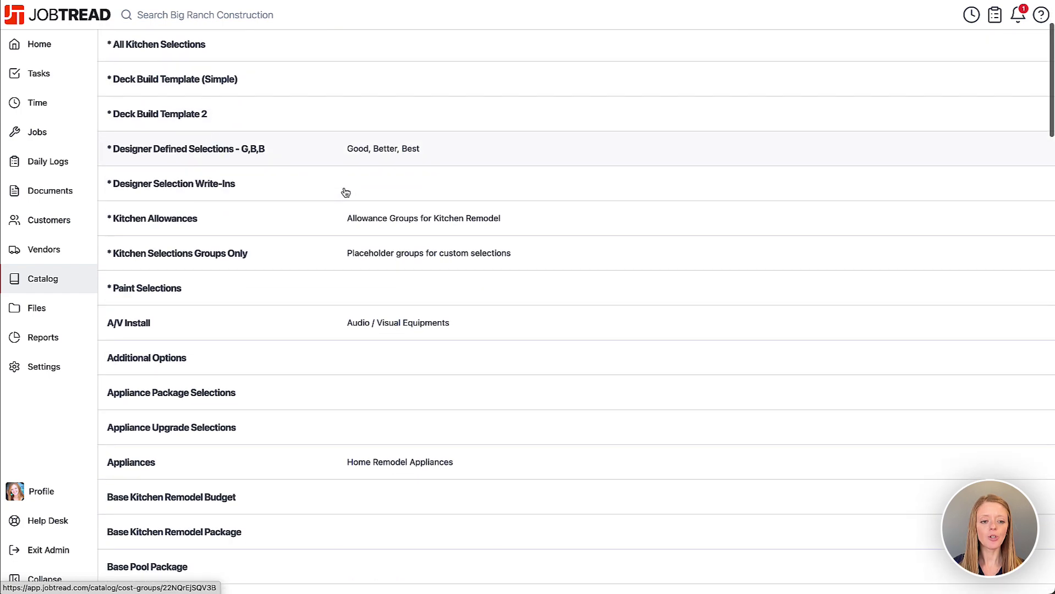
pyautogui.scroll(2, 345, 191)
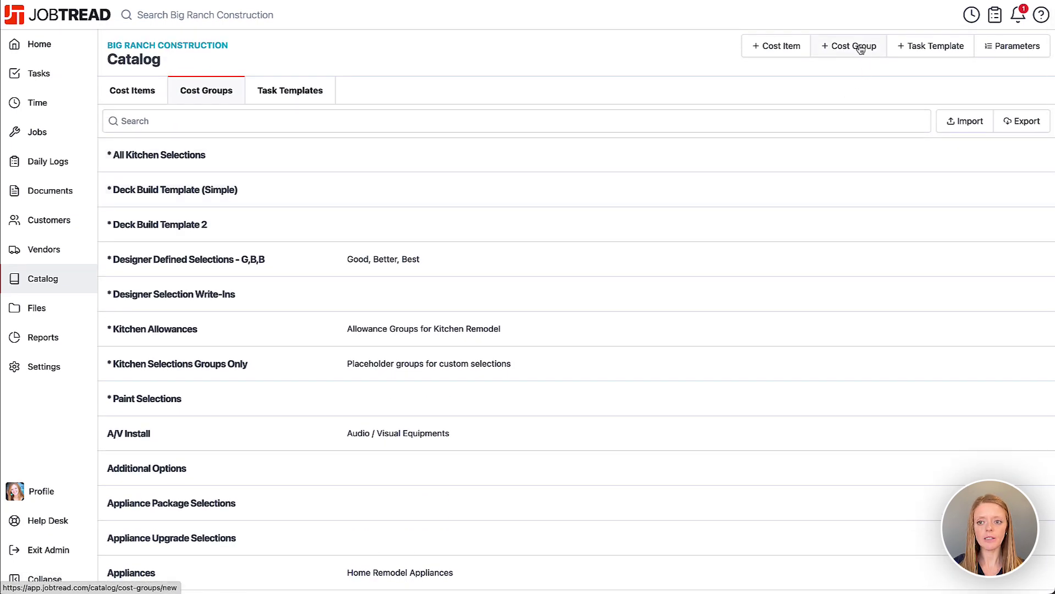
# - Create a cost group template named Richardson Remodel Project with the description Kitchen Remodels
pyautogui.click(859, 49)
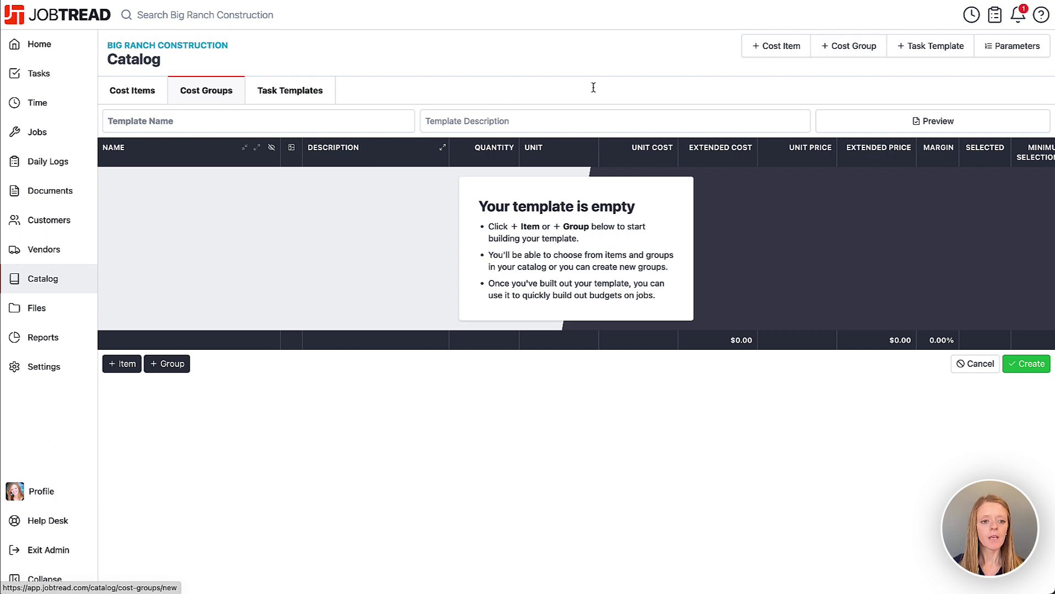
pyautogui.click(281, 122)
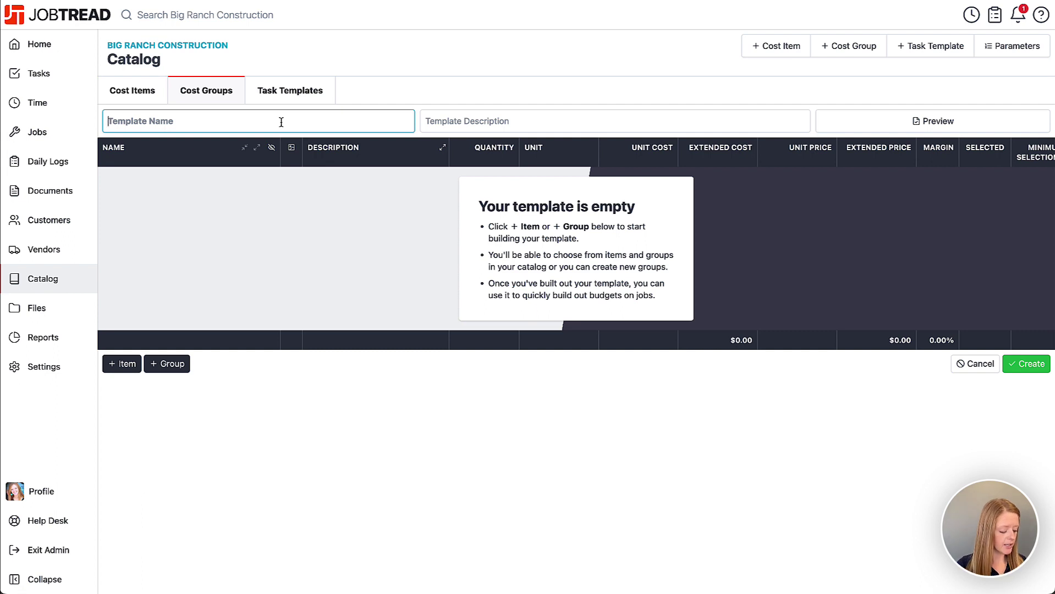
pyautogui.write('Richard')
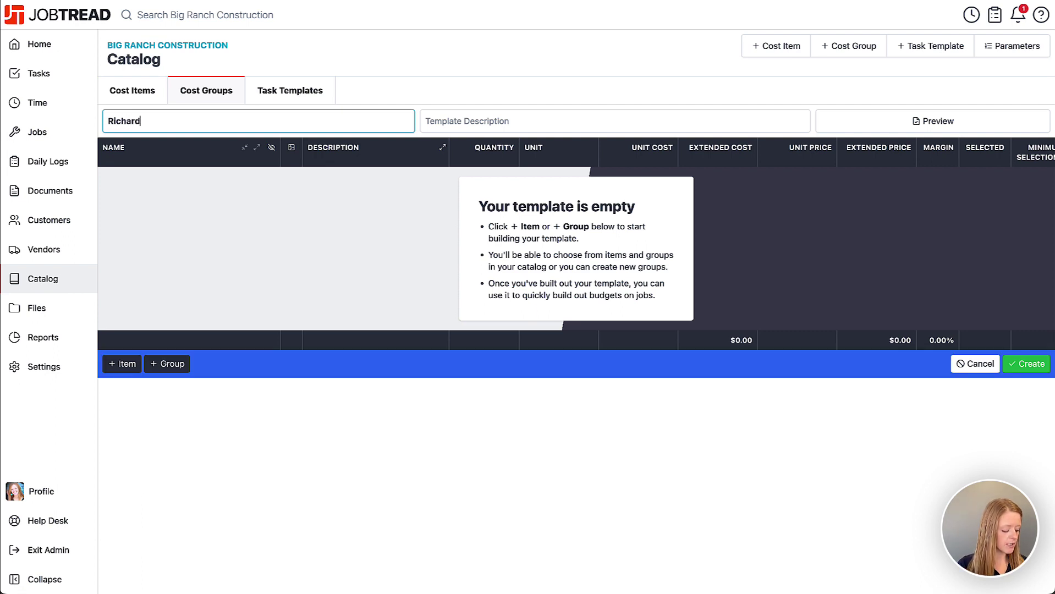
pyautogui.write('son Remodel')
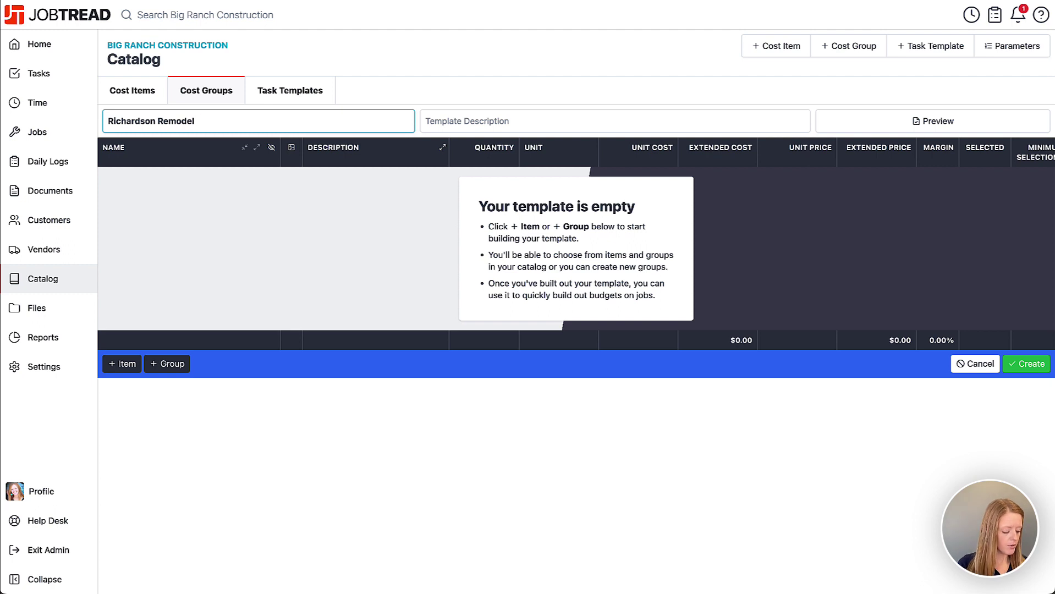
pyautogui.write(' Project')
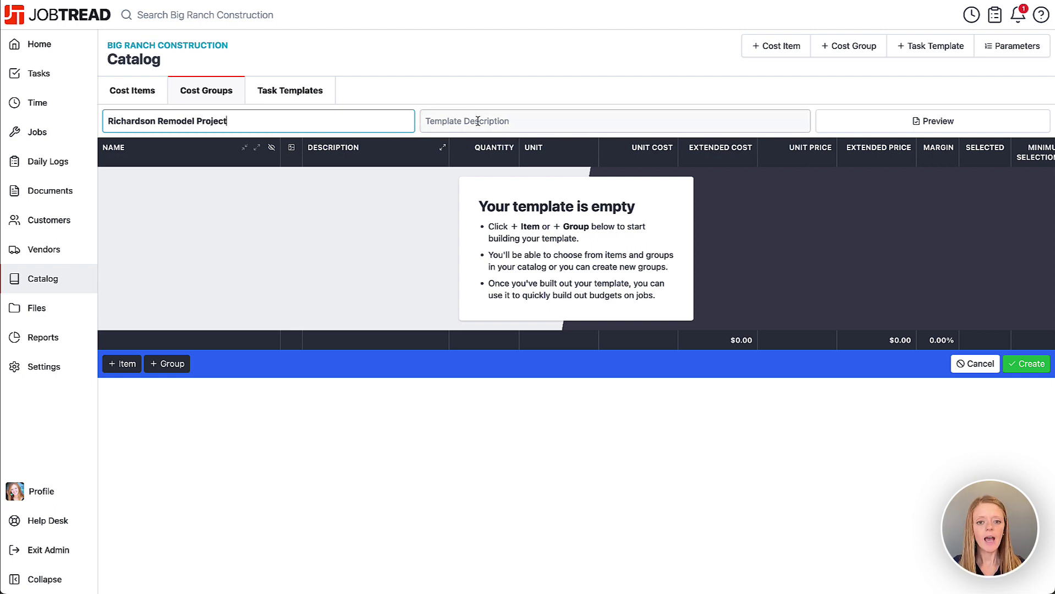
pyautogui.click(448, 120)
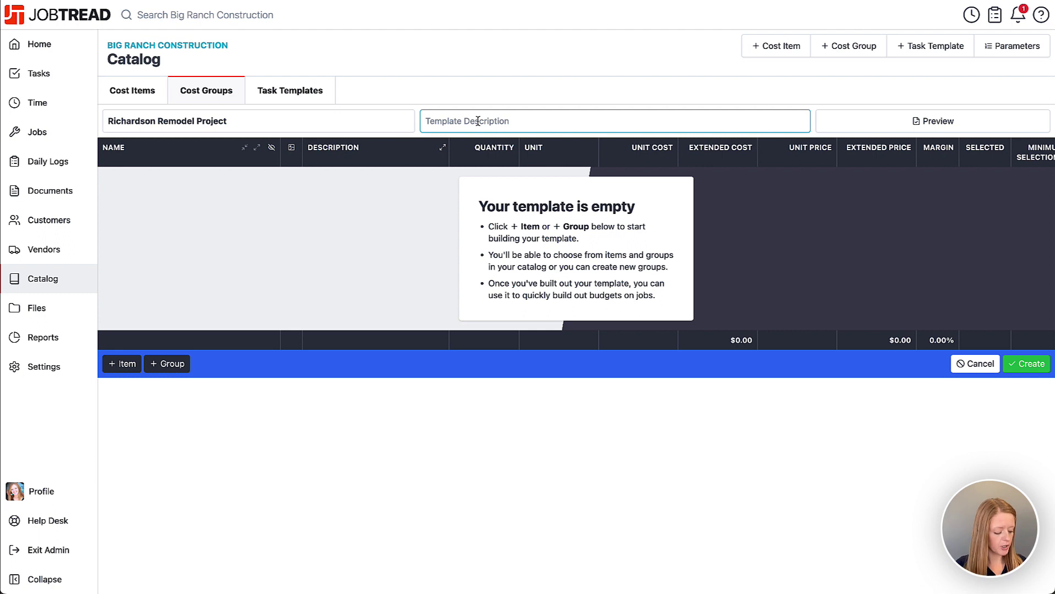
pyautogui.write('Kitchen Remodels')
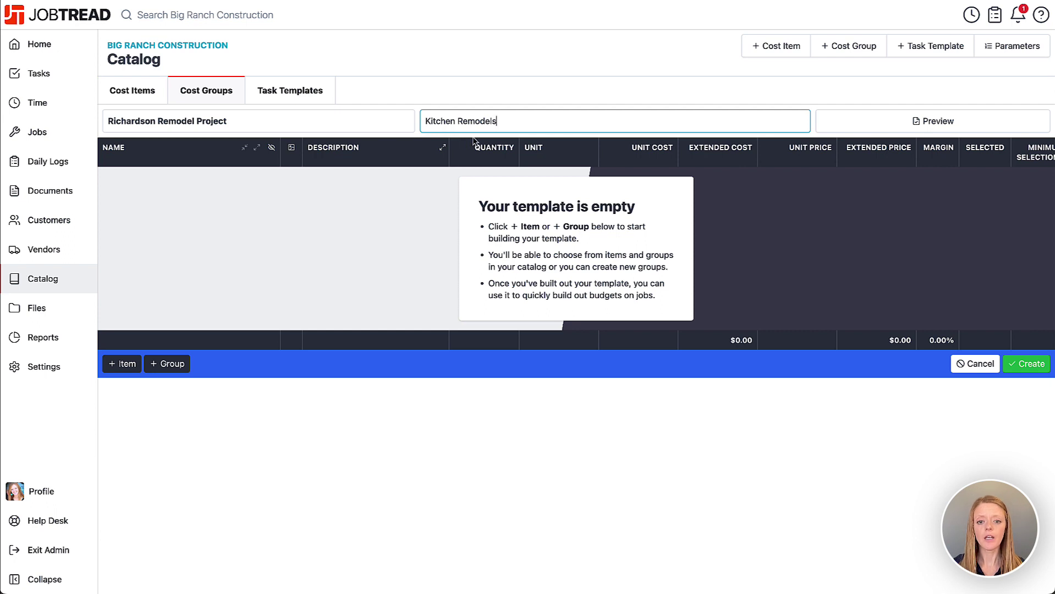
pyautogui.click(1025, 365)
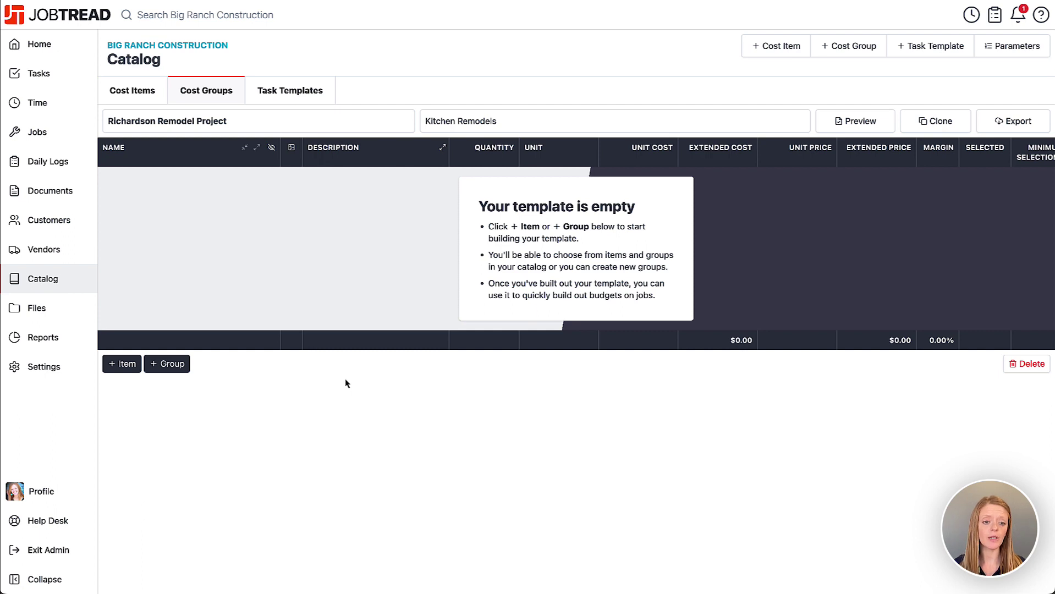
# - Add a new cost group named Preconstruction to the template
pyautogui.click(172, 364)
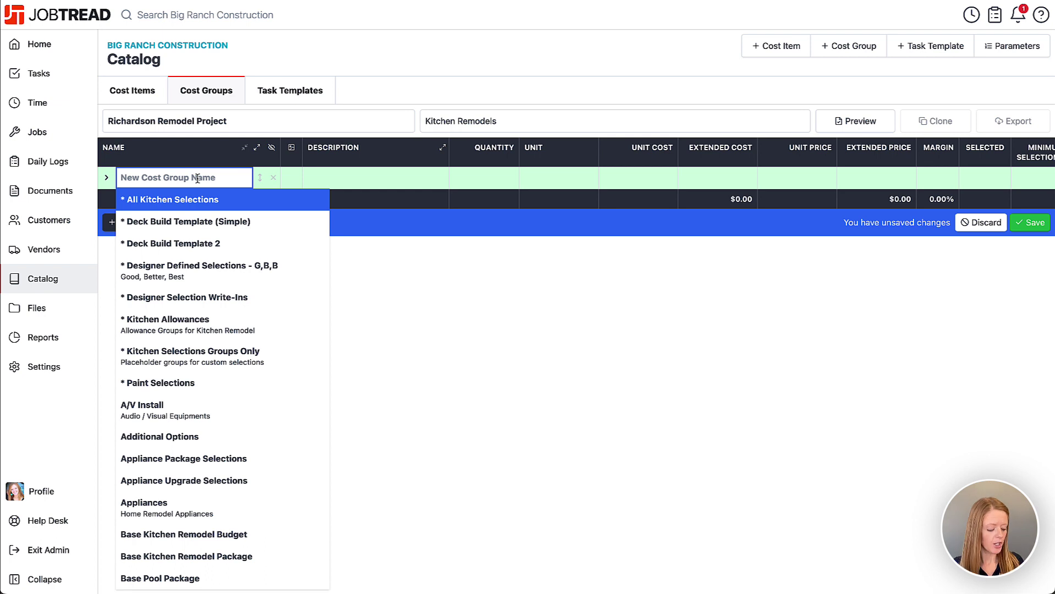
pyautogui.write('Pre')
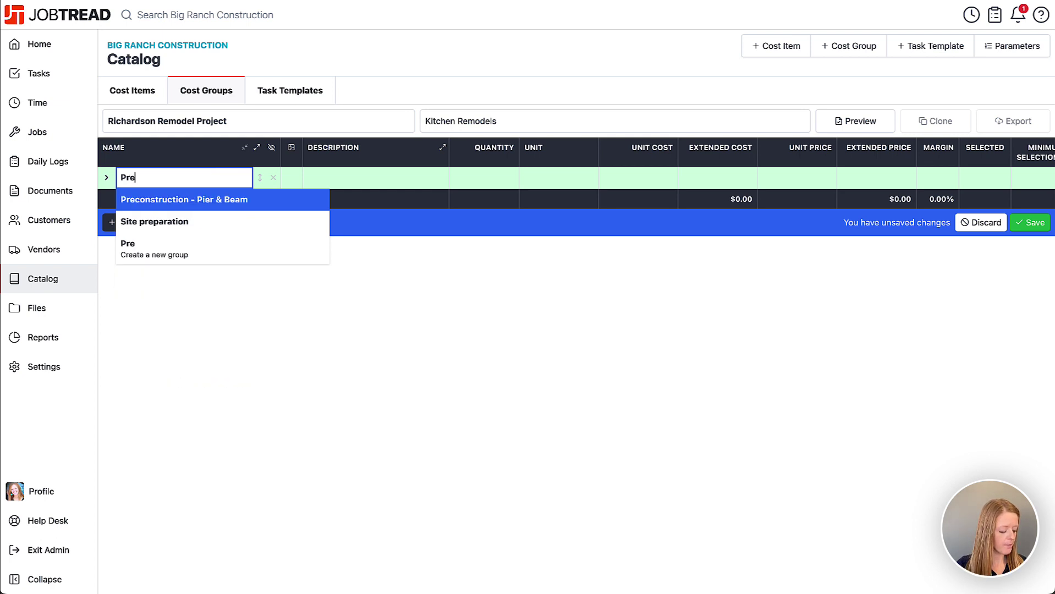
pyautogui.write('construction')
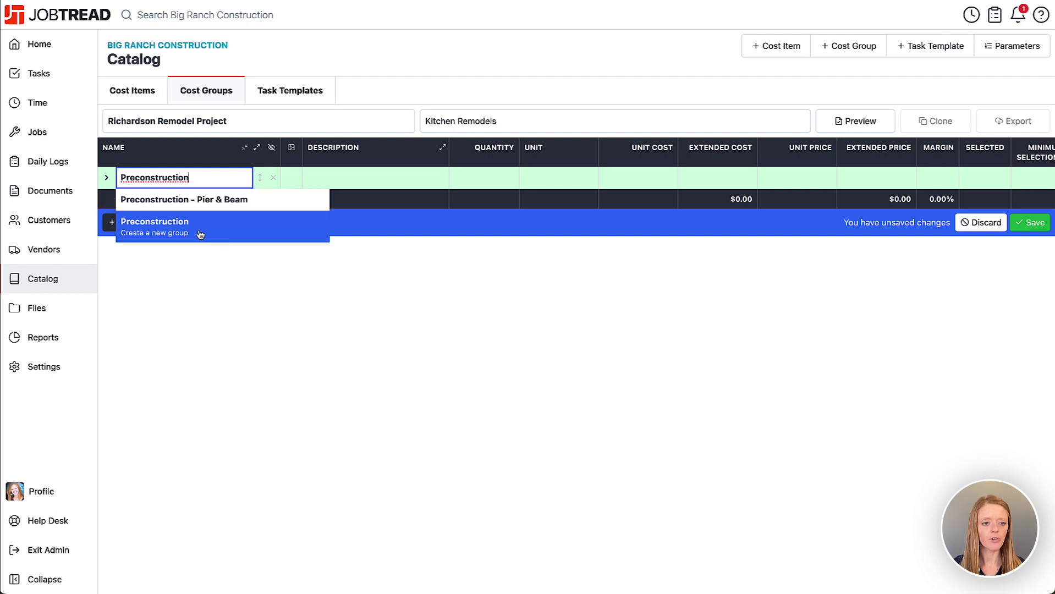
pyautogui.click(165, 239)
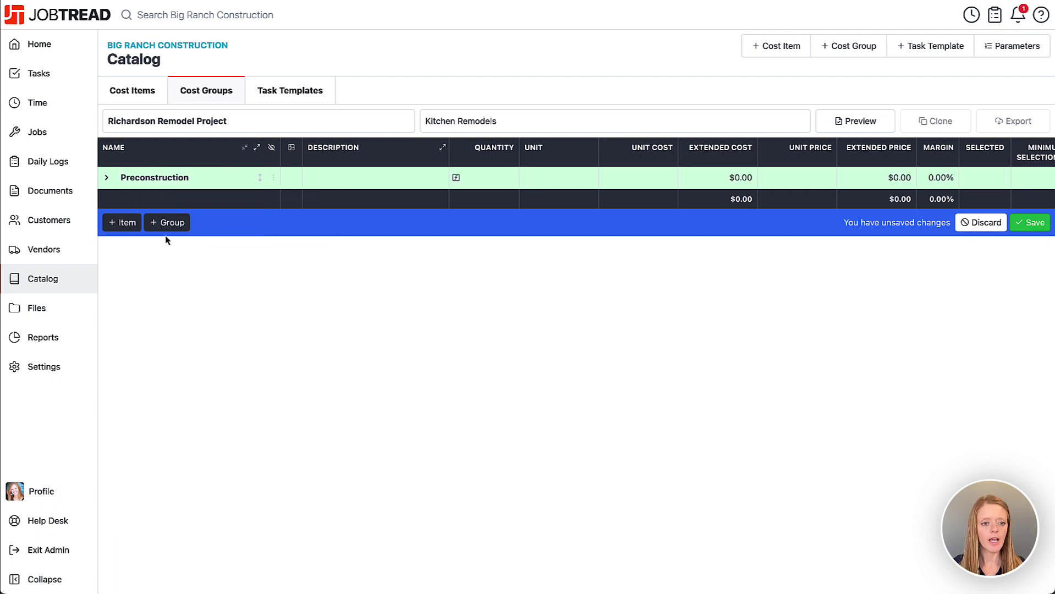
# - Expand the Preconstruction group and add the catalog item Remodel Permit - City of Richardson to it
pyautogui.click(106, 178)
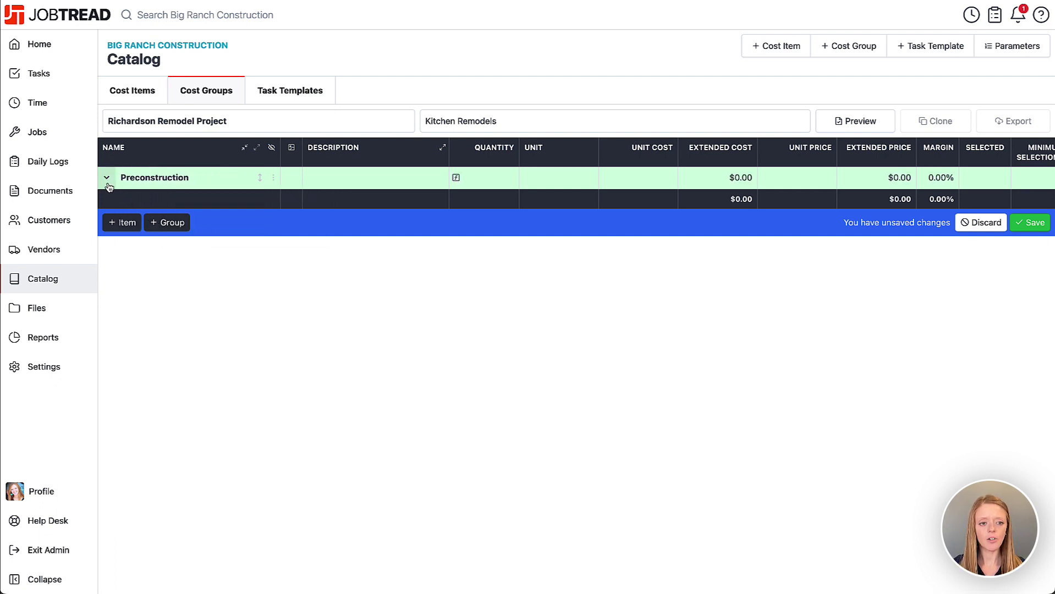
pyautogui.click(274, 179)
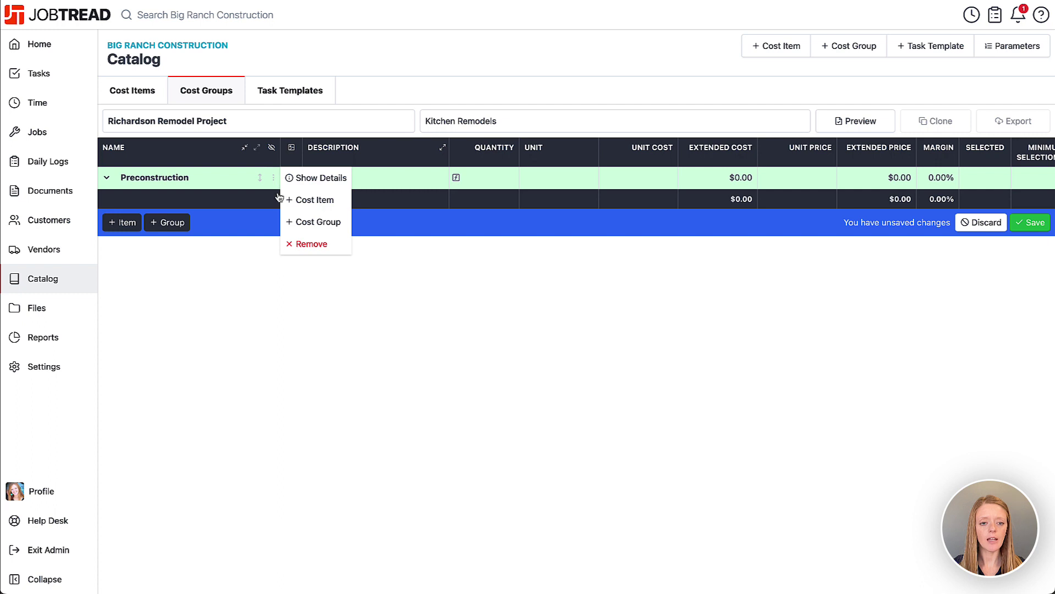
pyautogui.click(314, 200)
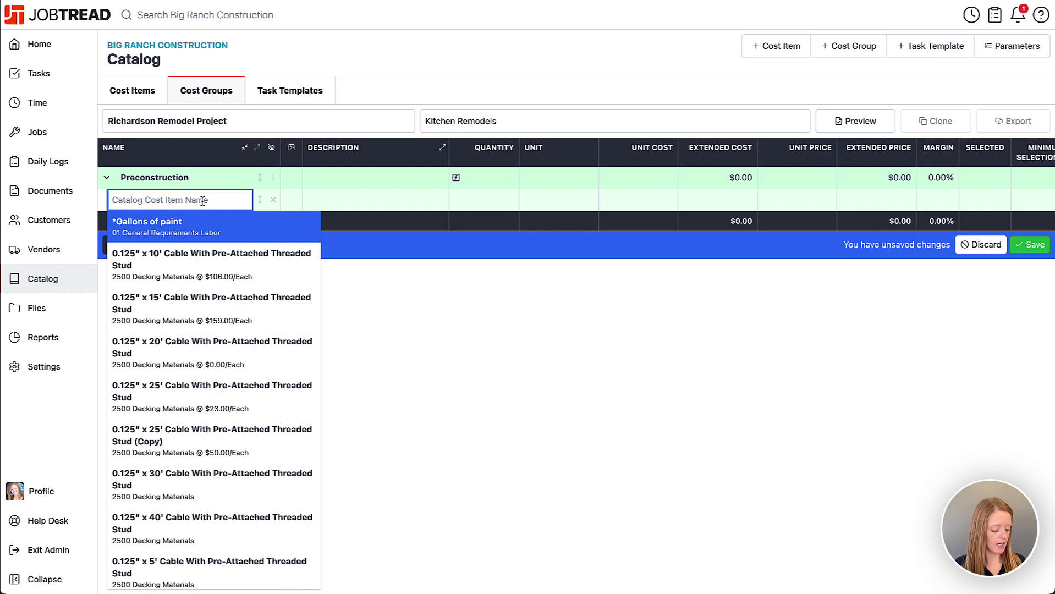
pyautogui.write('Richardson')
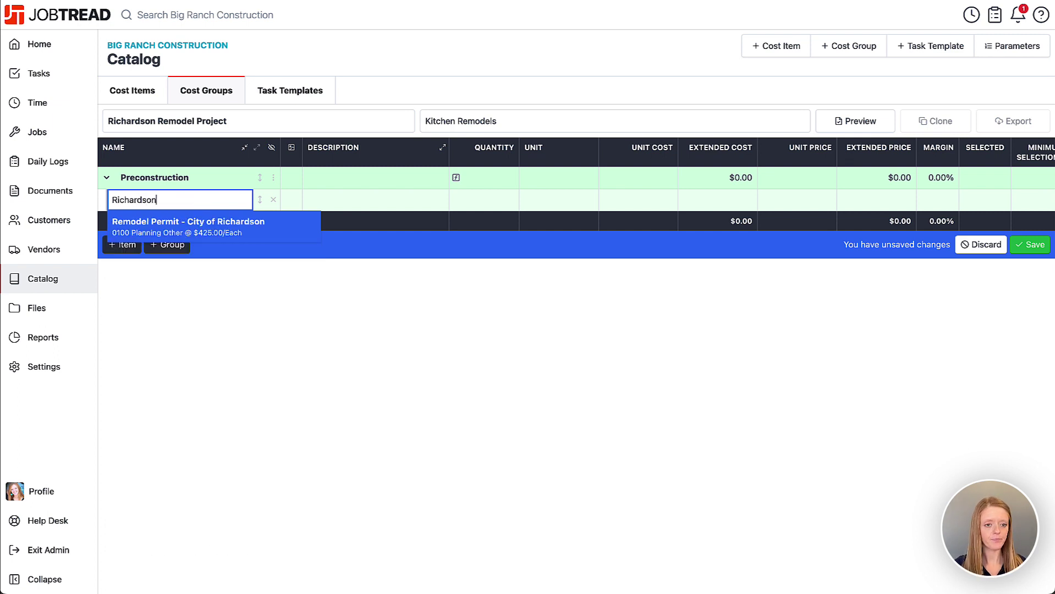
pyautogui.click(230, 233)
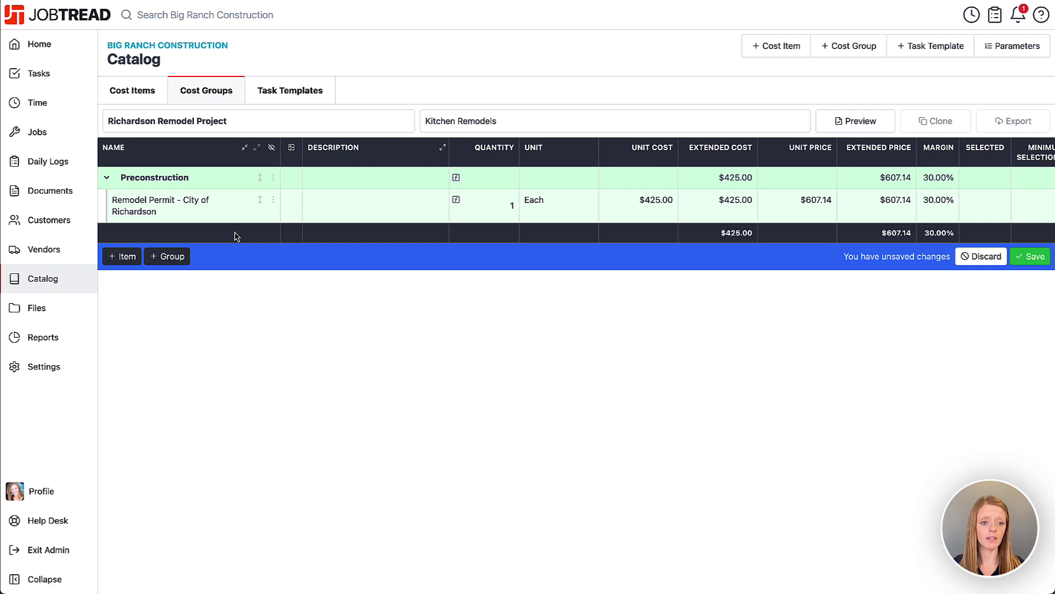
# - Add the catalog cost item Walkthrough & Measurements to the Preconstruction group
pyautogui.click(272, 181)
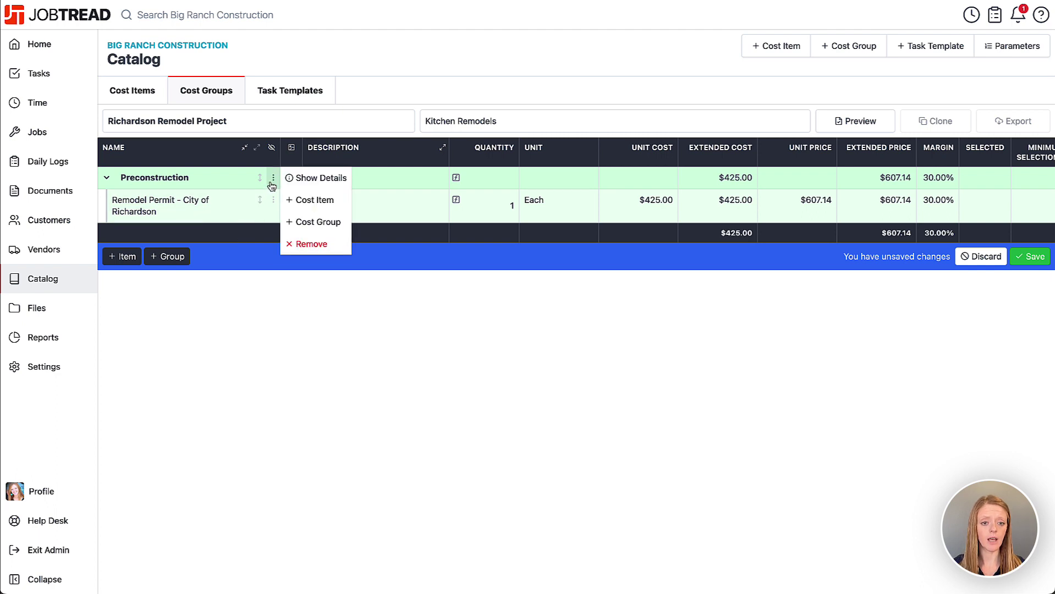
pyautogui.click(299, 203)
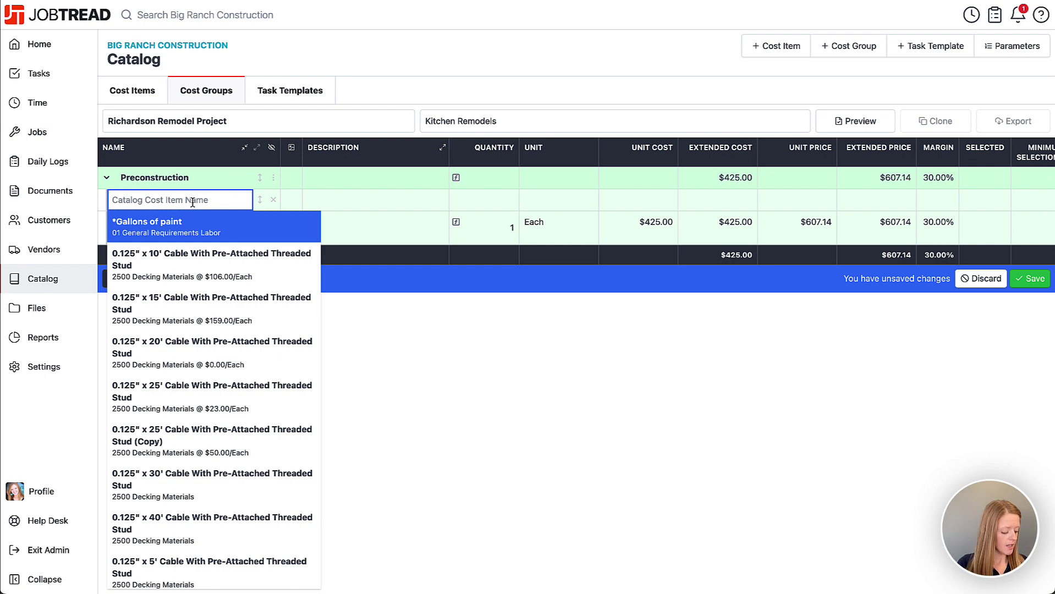
pyautogui.write('Walkthr')
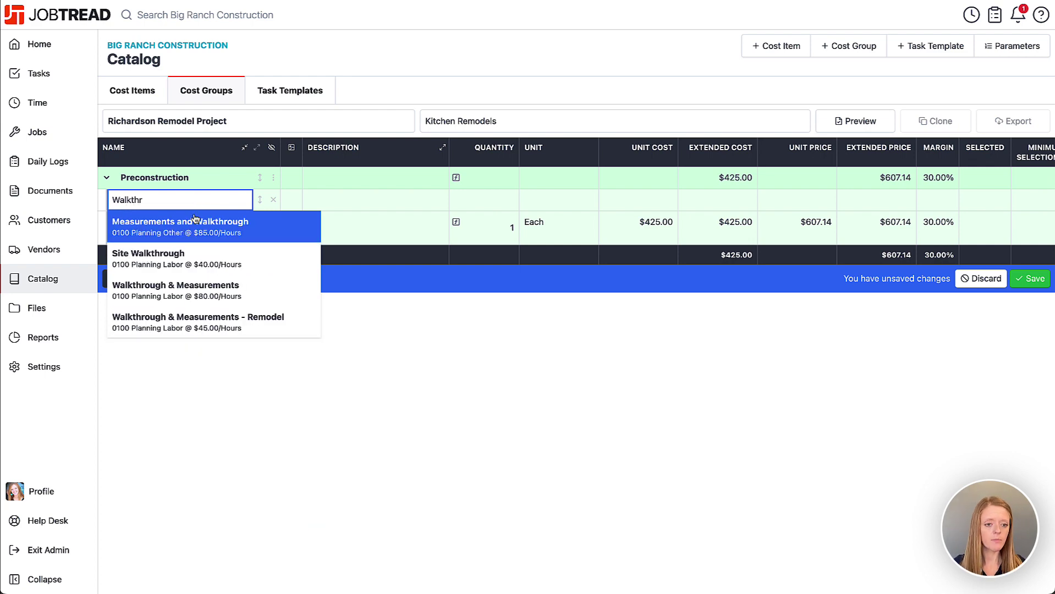
pyautogui.click(196, 288)
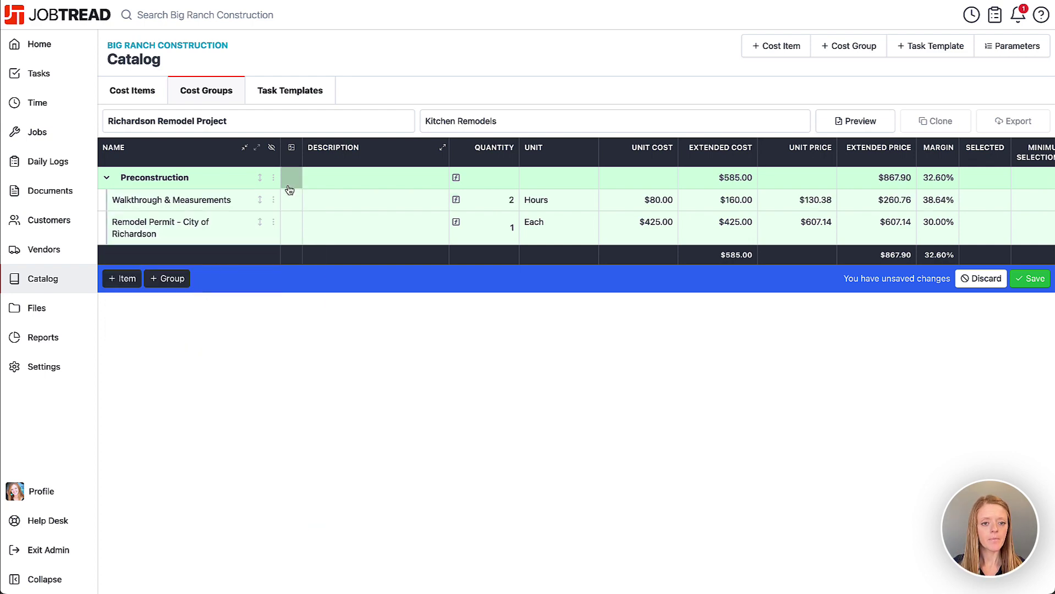
# - Add the catalog cost item Kitchen Design Remodel Fee to the Preconstruction group
pyautogui.click(274, 177)
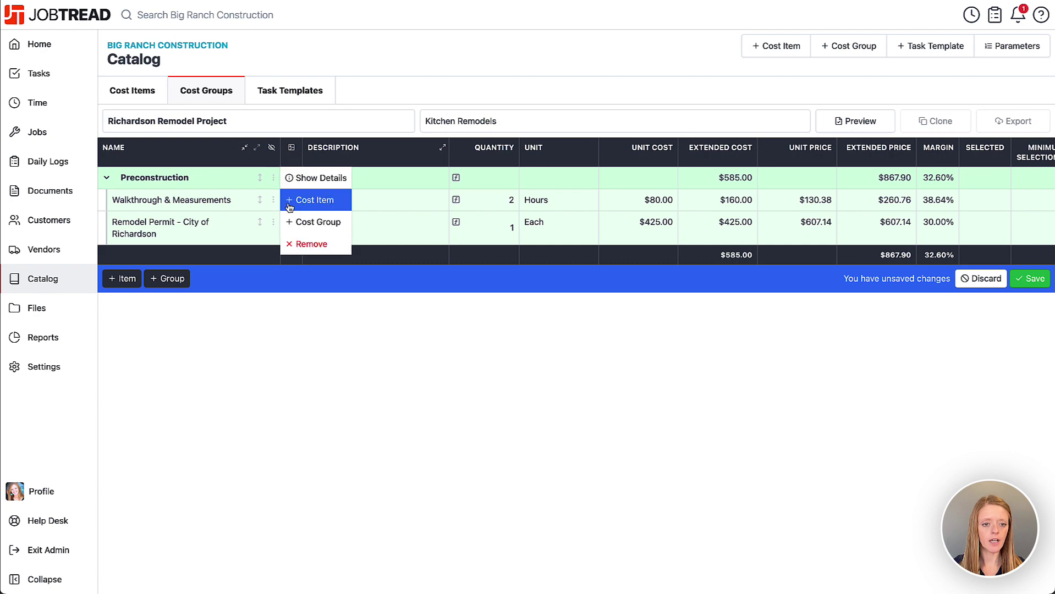
pyautogui.click(290, 201)
pyautogui.write('Design Fee')
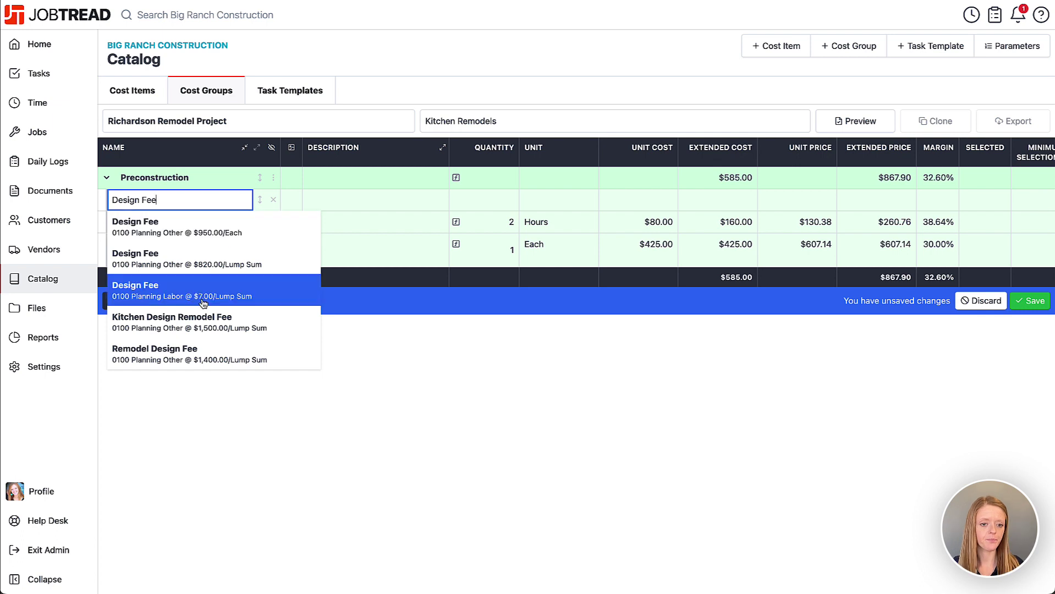
pyautogui.click(196, 320)
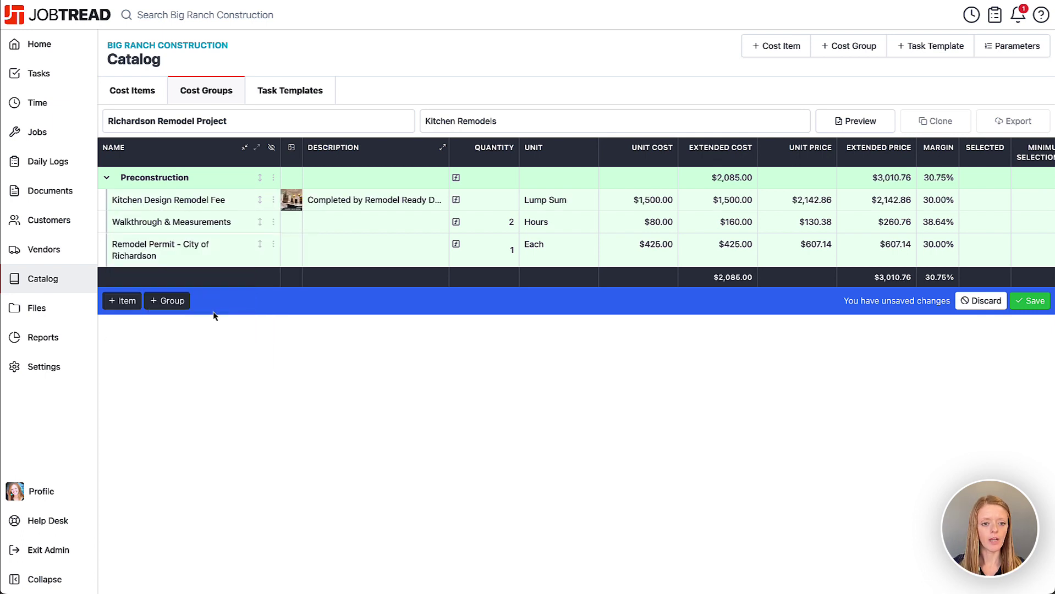
# - Reorder the Preconstruction items to Remodel Permit, Walkthrough & Measurements, Kitchen Design Remodel Fee, and save the cost group
pyautogui.moveTo(259, 243); pyautogui.dragTo(256, 195)
pyautogui.moveTo(258, 255); pyautogui.dragTo(259, 232)
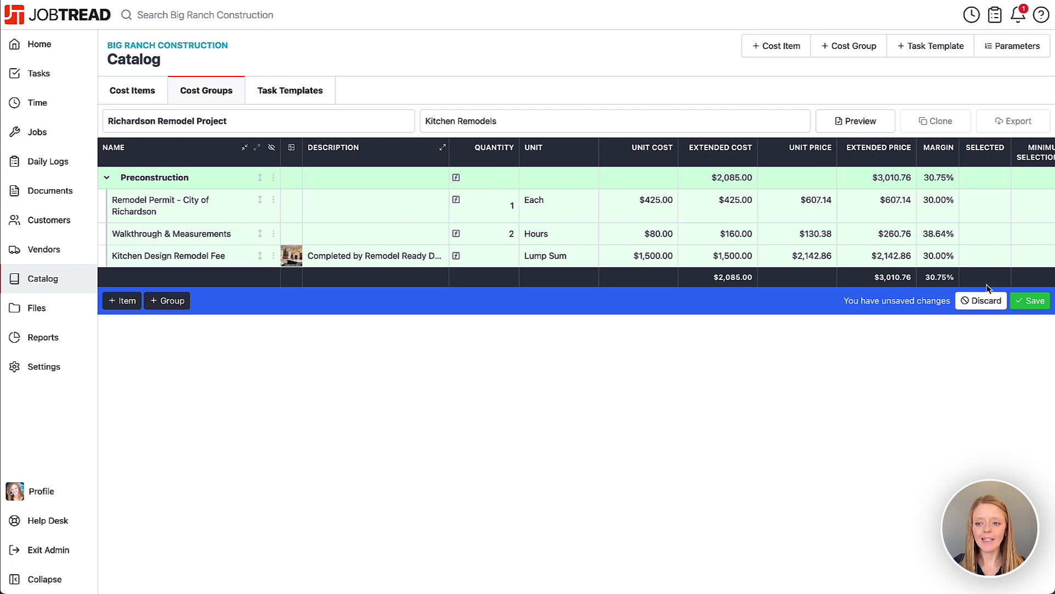
pyautogui.click(1030, 300)
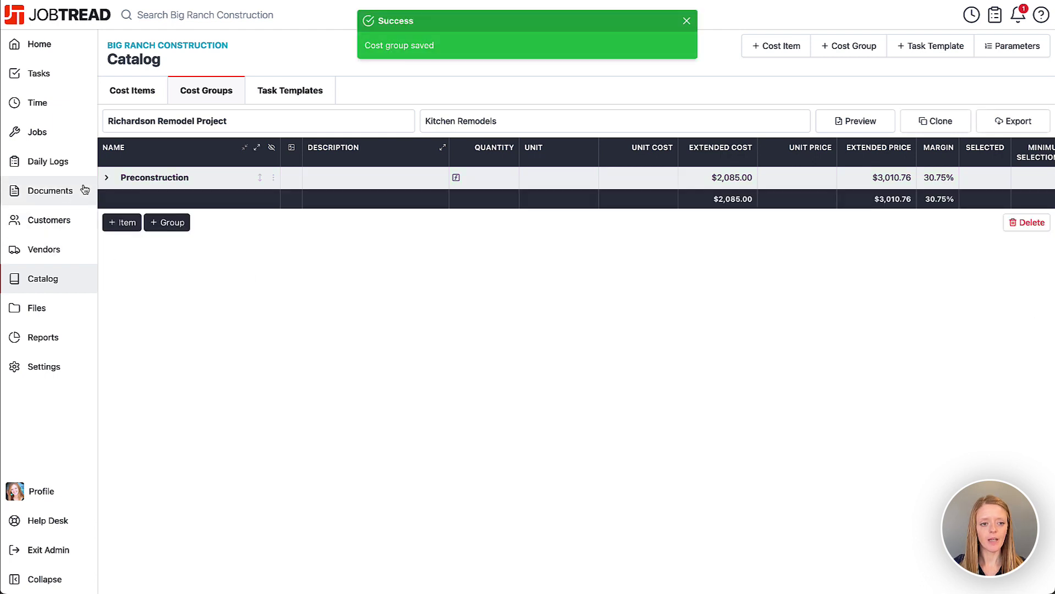
# - Add the existing Demolition cost group from the catalog to the template and expand it to show its items
pyautogui.click(105, 178)
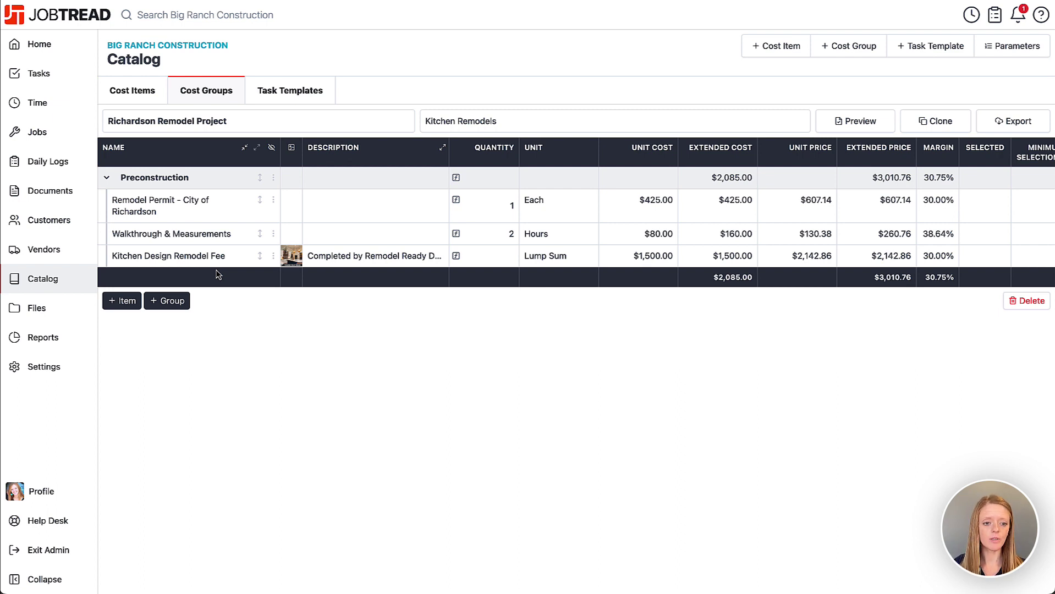
pyautogui.click(169, 301)
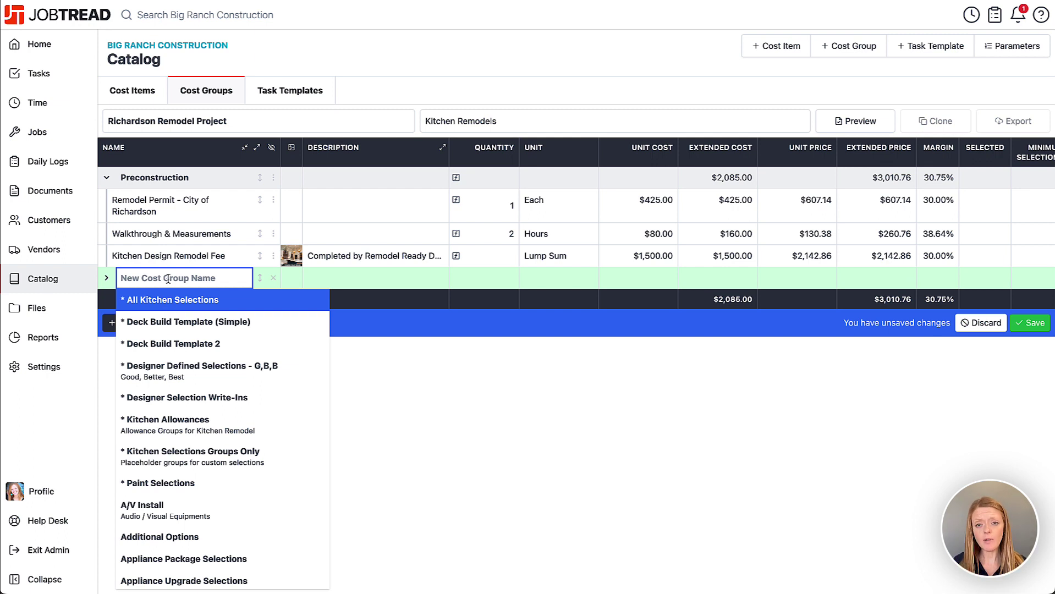
pyautogui.write('Demo')
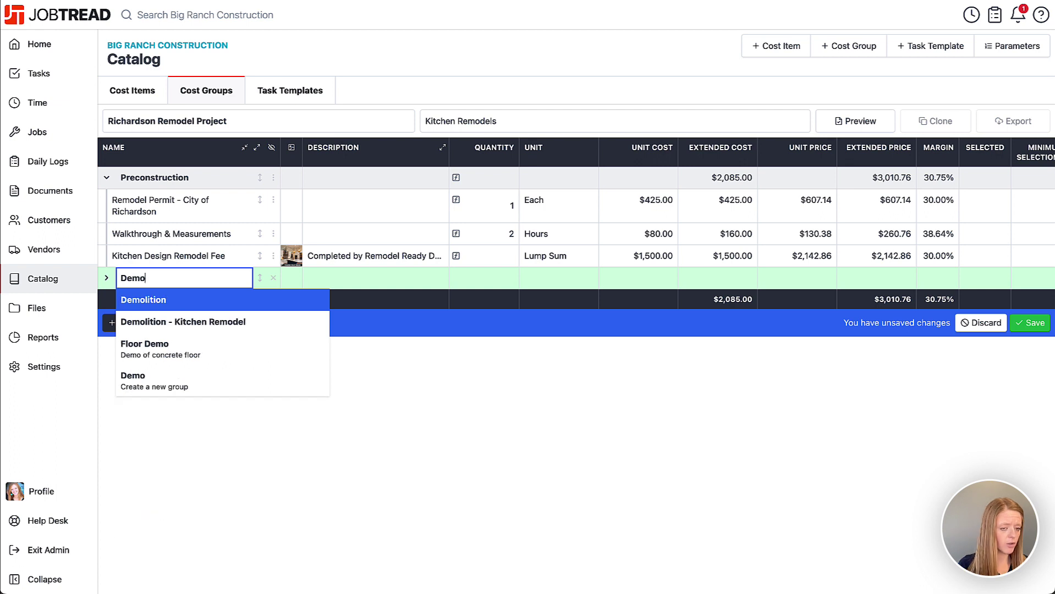
pyautogui.click(169, 303)
pyautogui.click(108, 279)
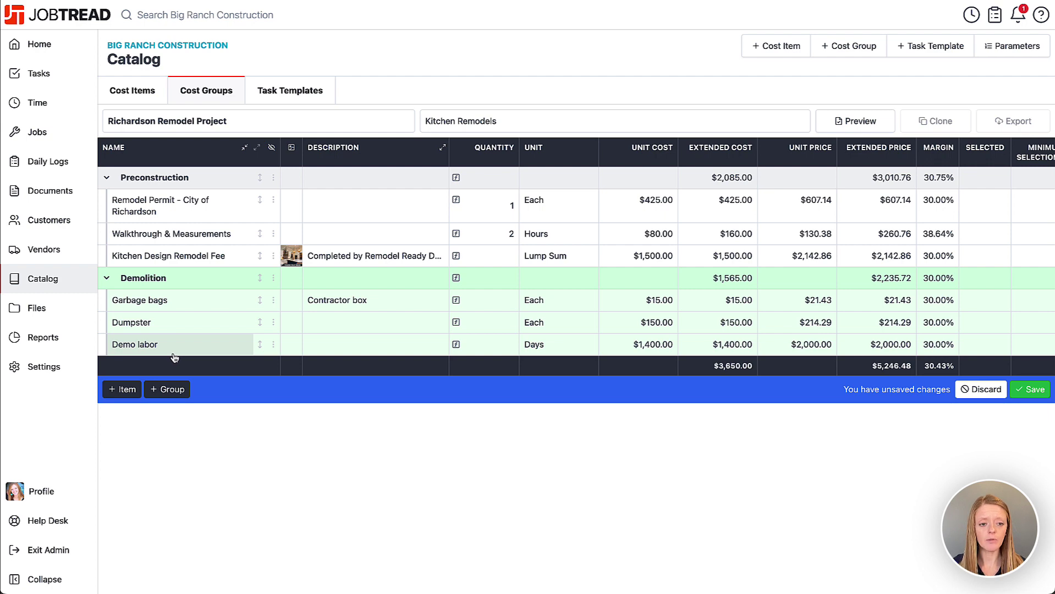
# - Add the existing Plumbing cost group from the catalog to the template
pyautogui.click(174, 390)
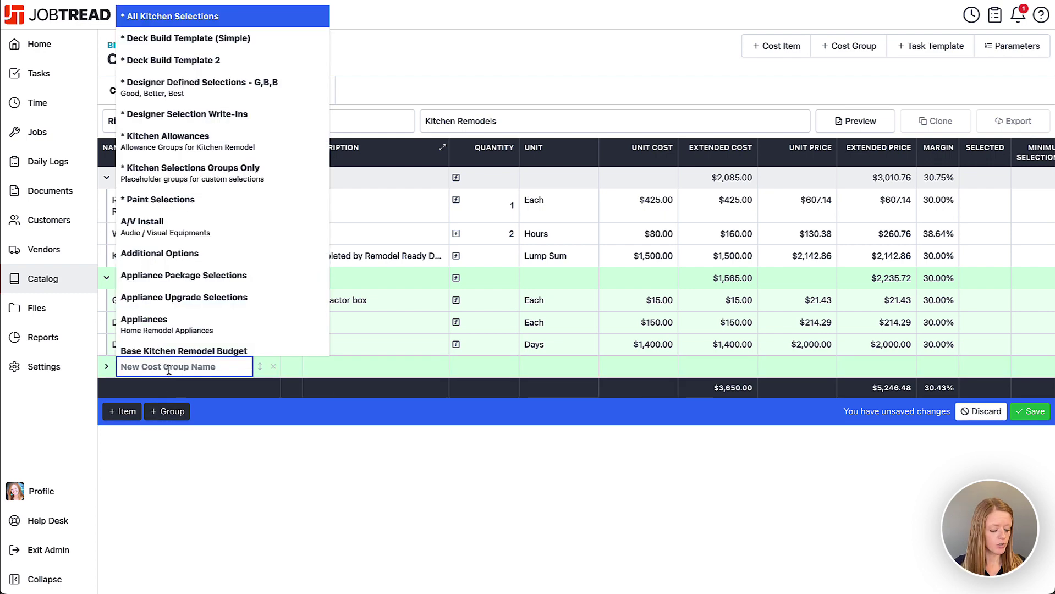
pyautogui.write('Plumb')
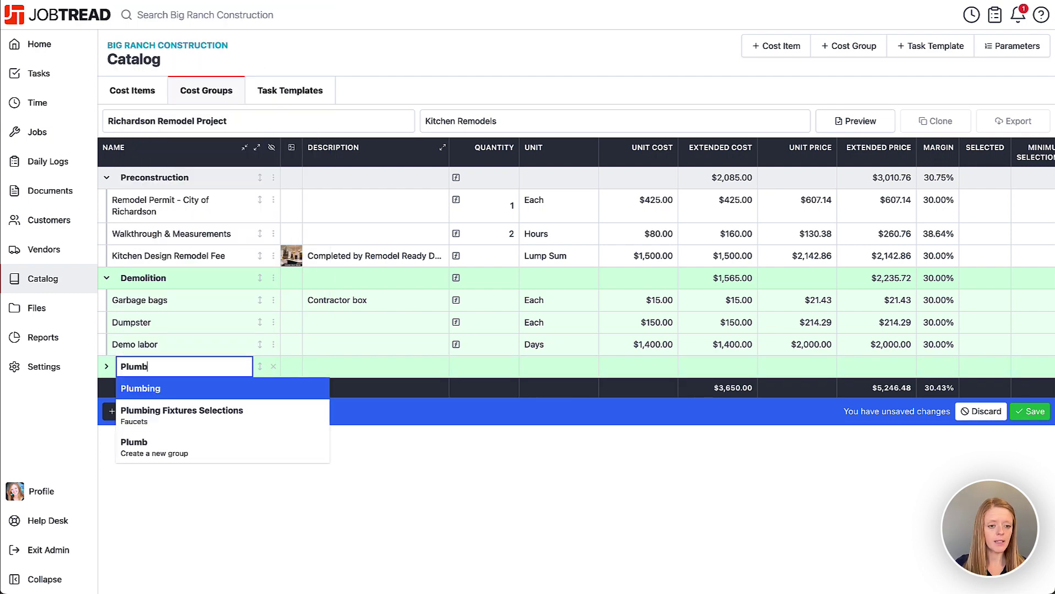
pyautogui.click(164, 392)
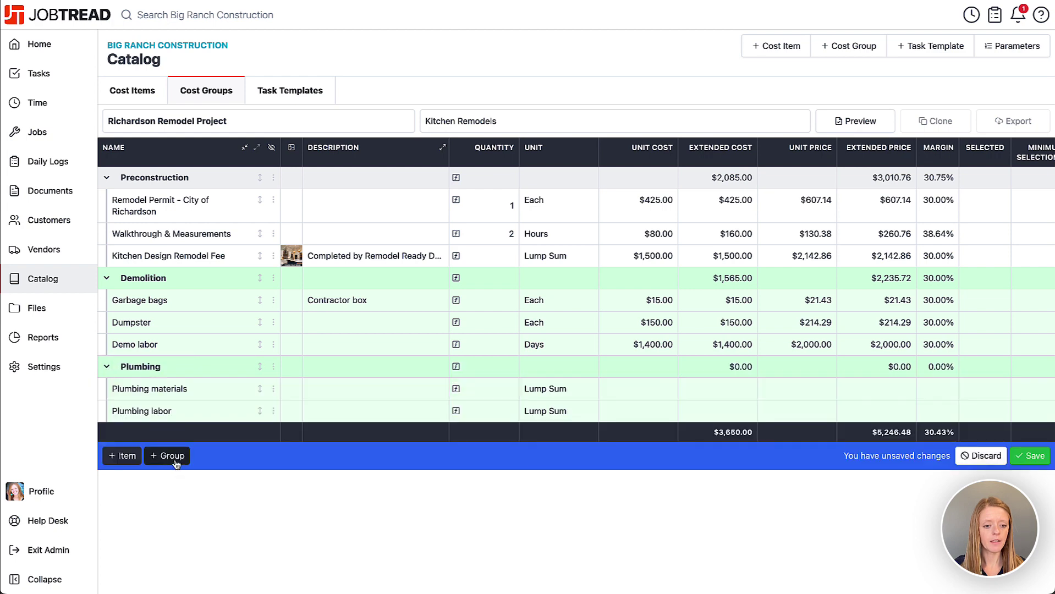
# - Add the existing Framing cost group from the catalog to the template and expand it to show its items
pyautogui.click(173, 460)
pyautogui.write('Framin')
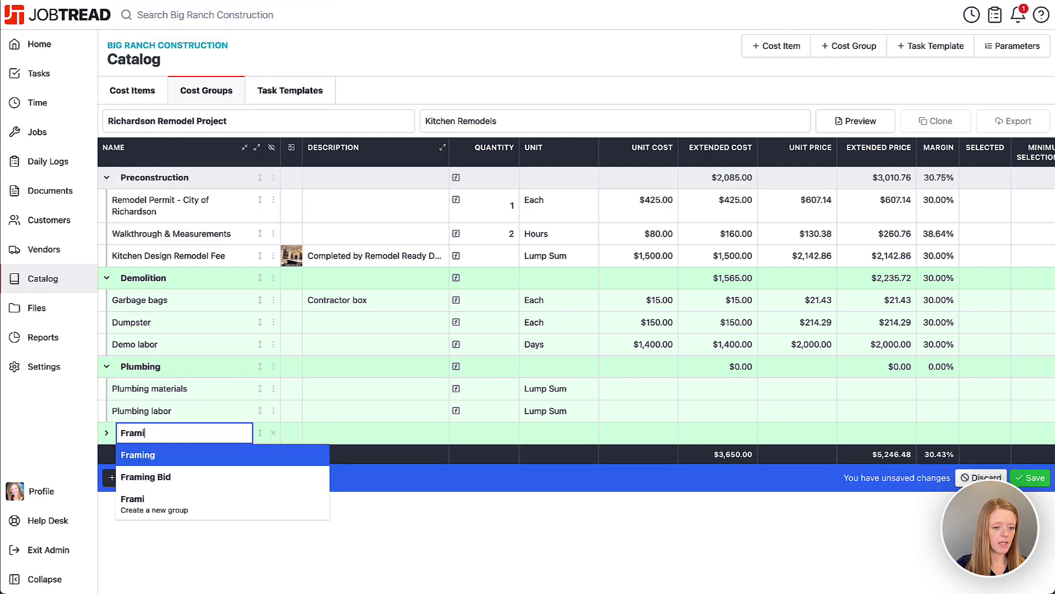
pyautogui.click(177, 453)
pyautogui.click(108, 434)
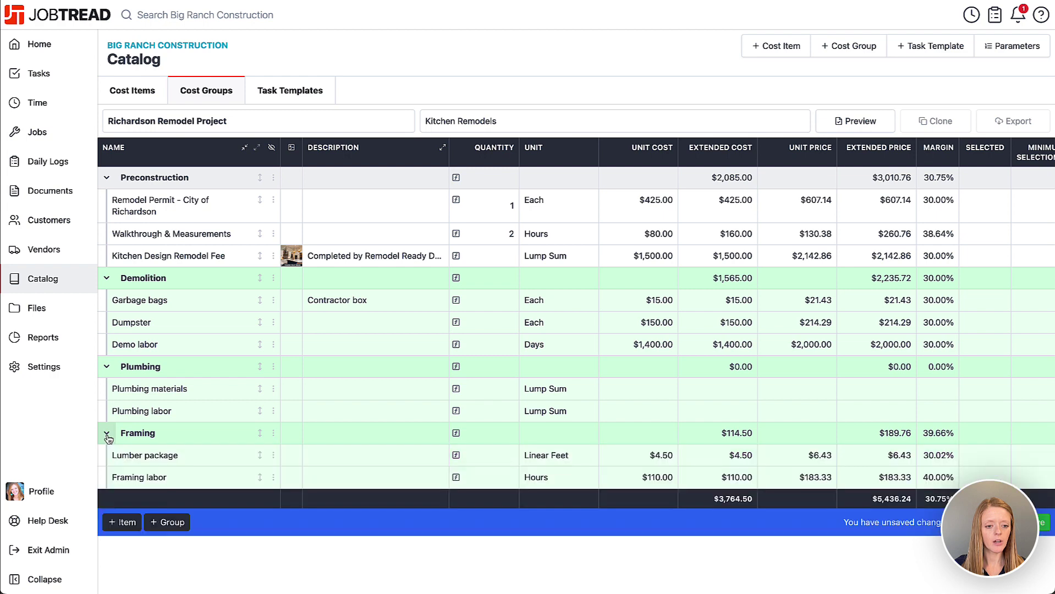
# - Add the existing Electrical cost group from the catalog to the template and expand its items
pyautogui.click(167, 521)
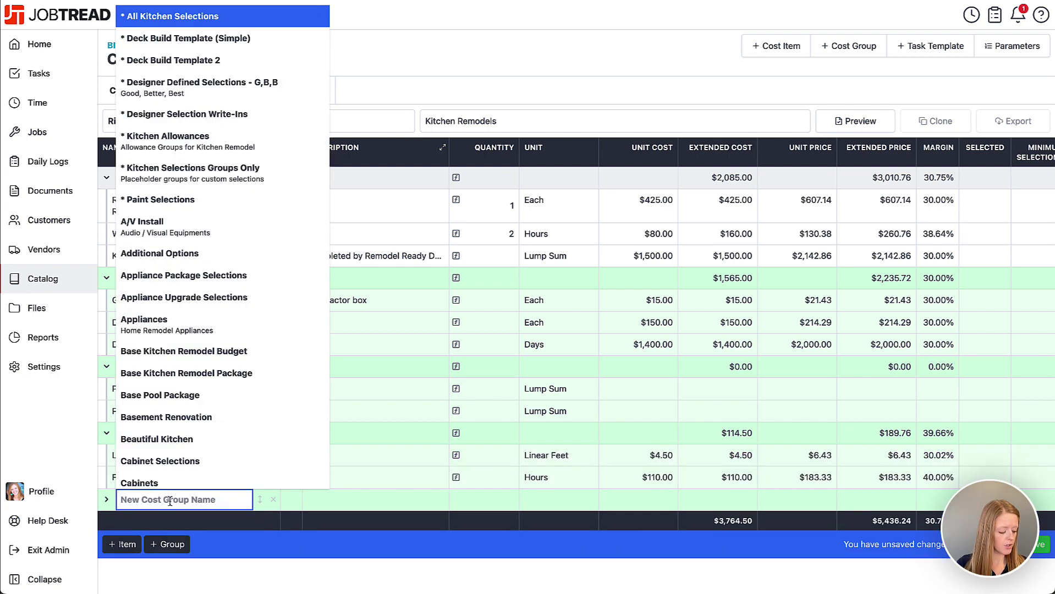
pyautogui.write('Electrical')
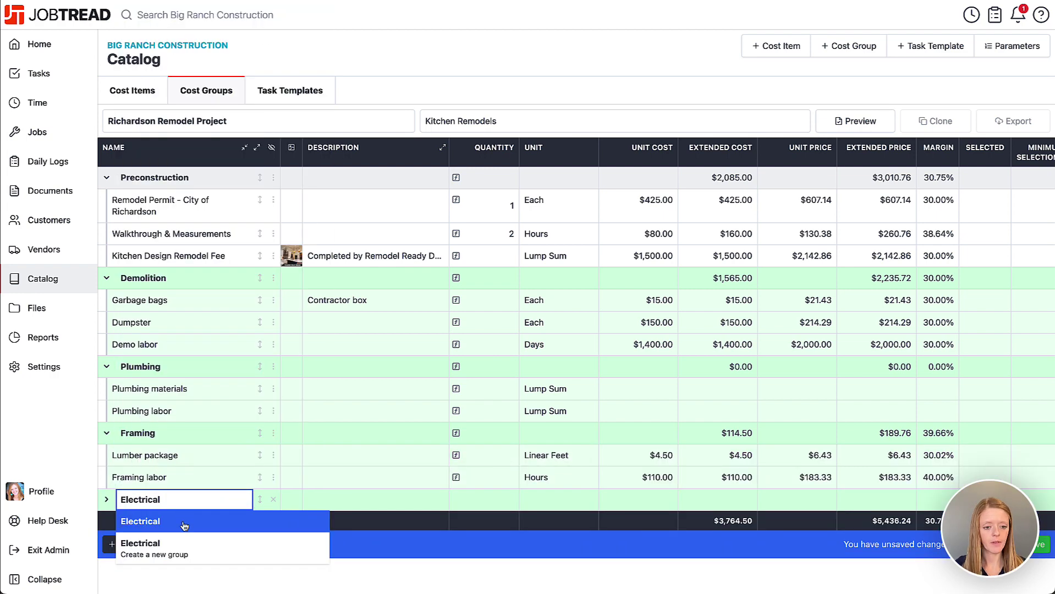
pyautogui.click(184, 525)
pyautogui.click(106, 499)
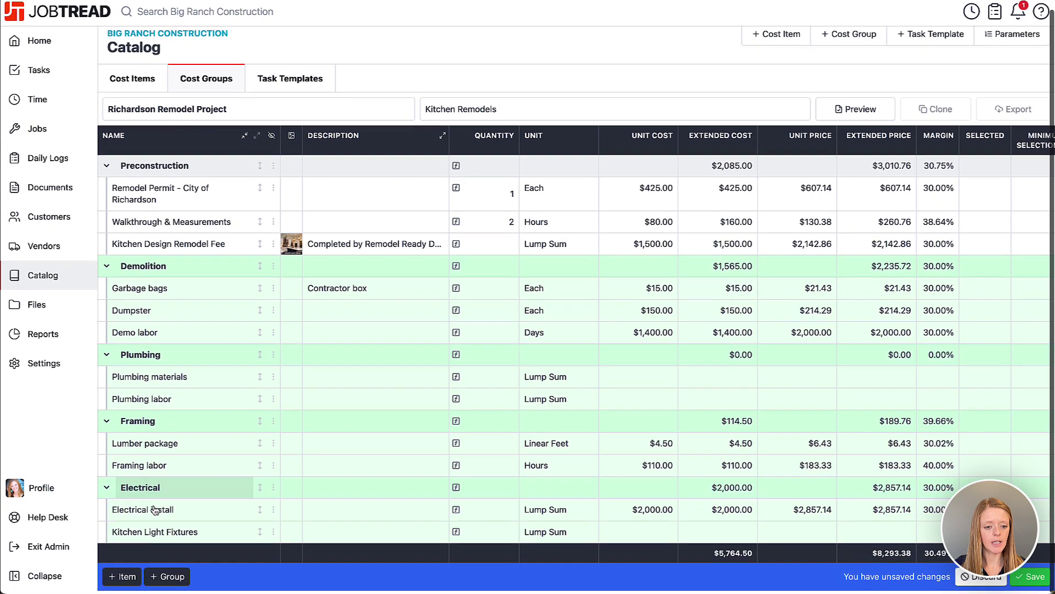
# - Add the existing Finishing cost group from the catalog to the template and save the cost group
pyautogui.click(167, 577)
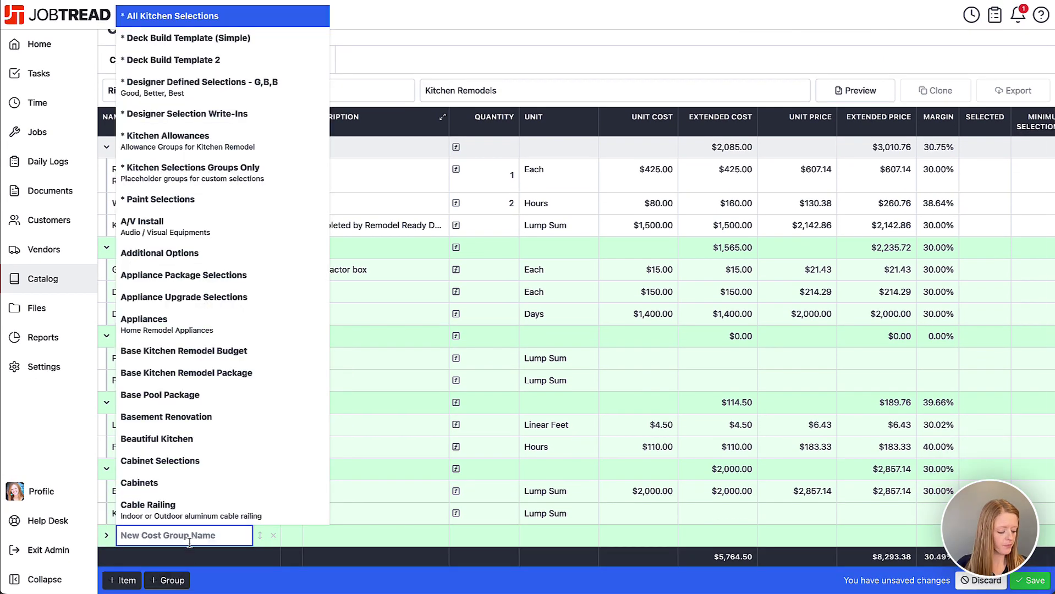
pyautogui.write('Finish')
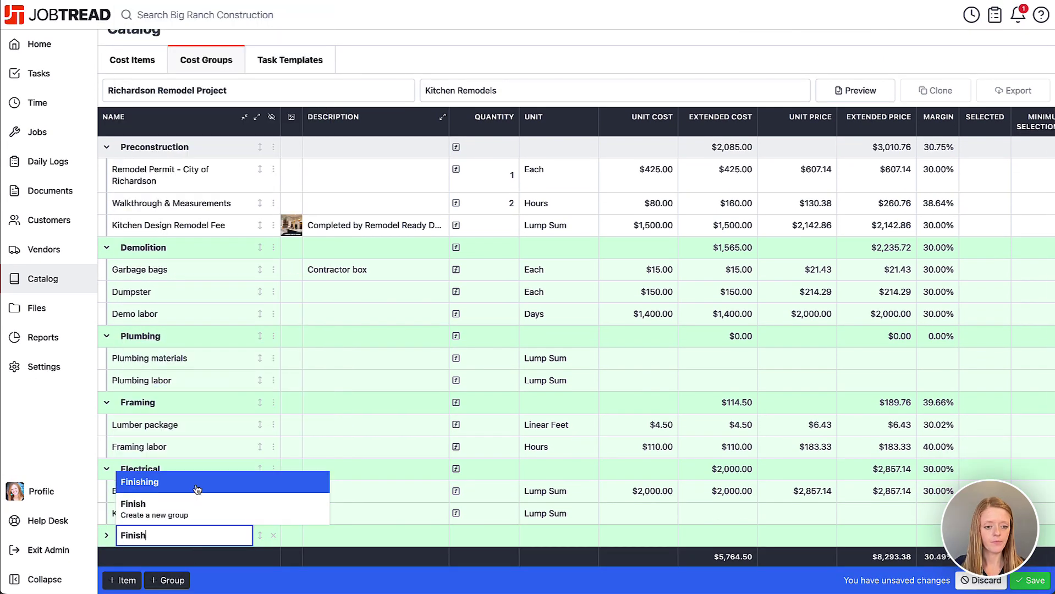
pyautogui.click(197, 488)
pyautogui.click(106, 534)
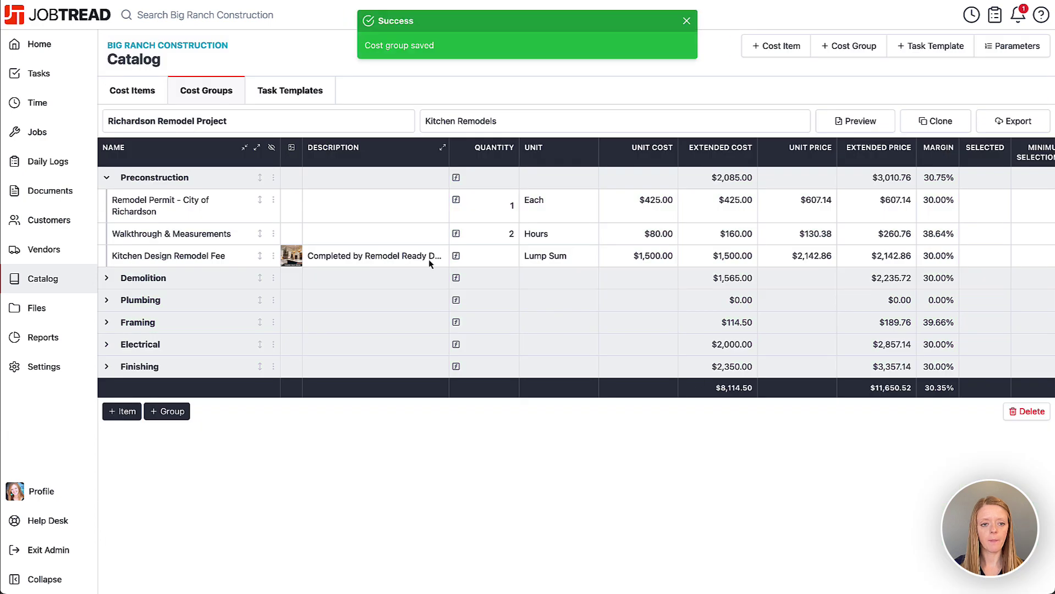
# - Collapse and re-expand all cost groups in the template to review the items in each one
pyautogui.click(245, 151)
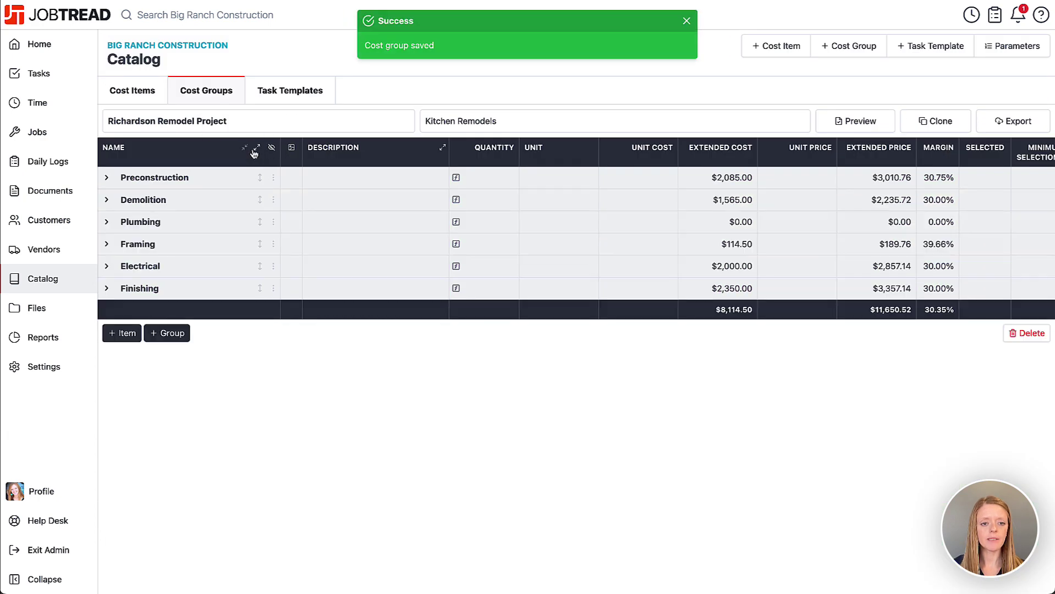
pyautogui.click(257, 150)
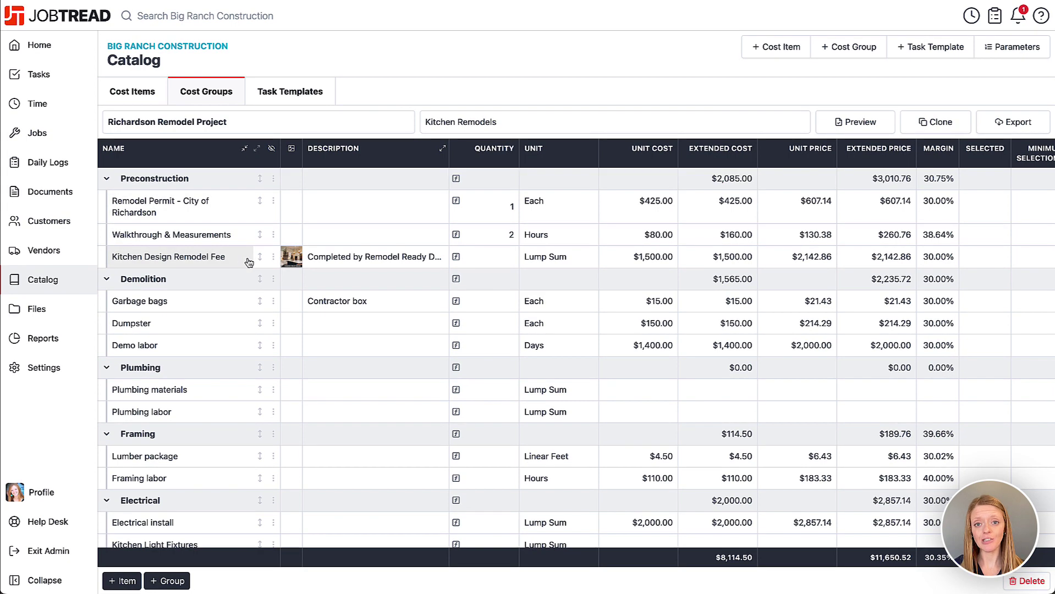
pyautogui.scroll(-1, 248, 262)
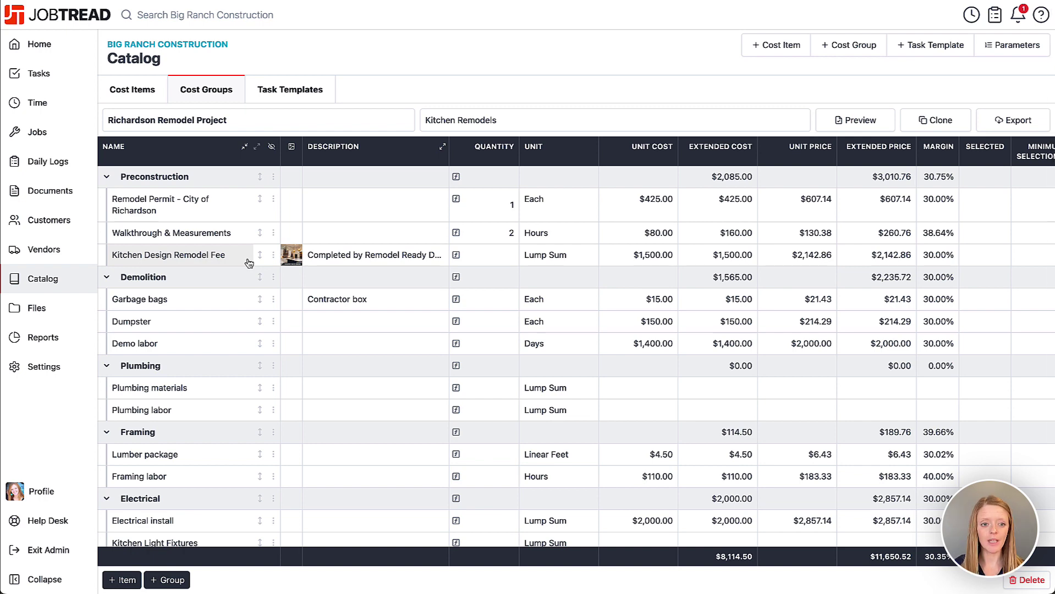
pyautogui.scroll(1, 248, 262)
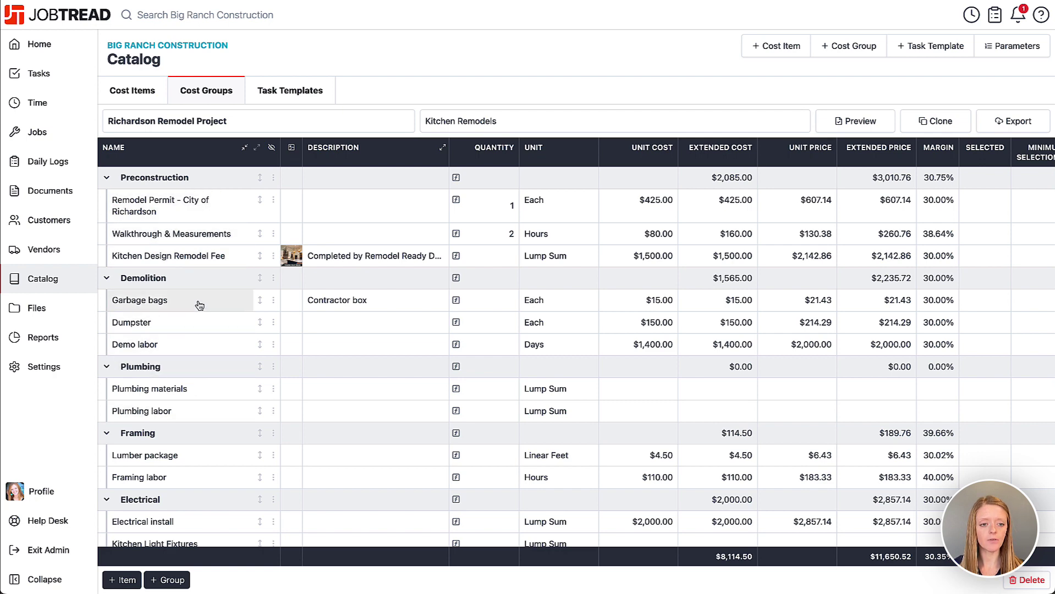
# - View the catalog details of the Remodel Permit - City of Richardson item and close them without changes
pyautogui.click(209, 214)
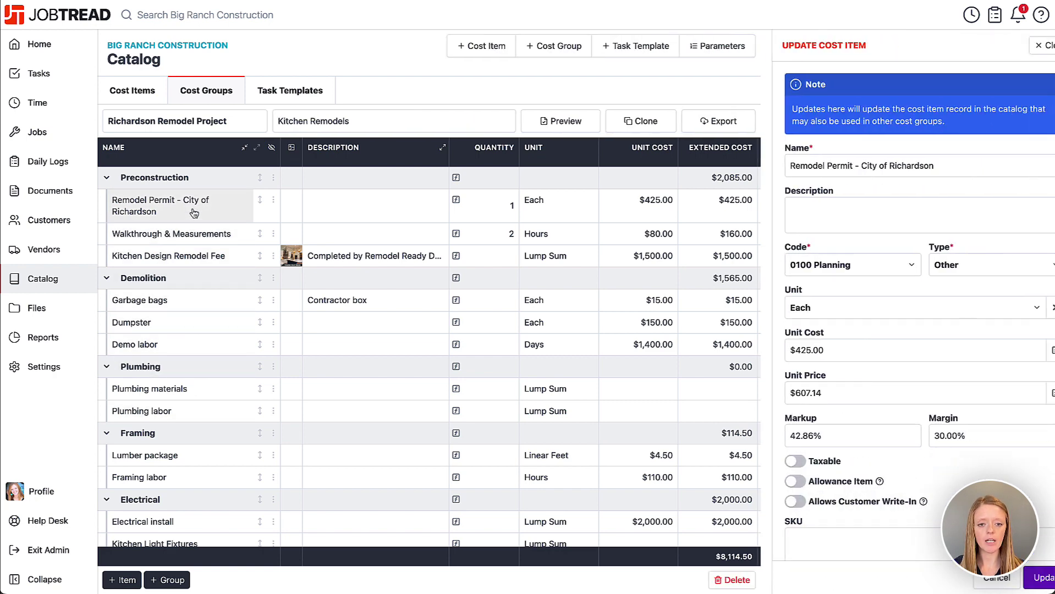
pyautogui.click(762, 191)
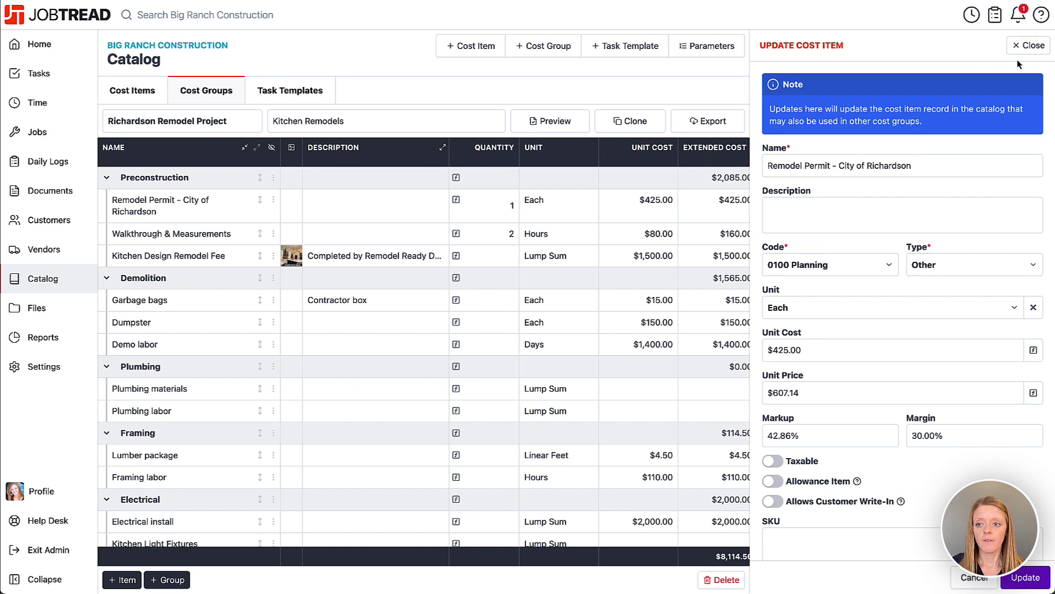
pyautogui.click(1020, 45)
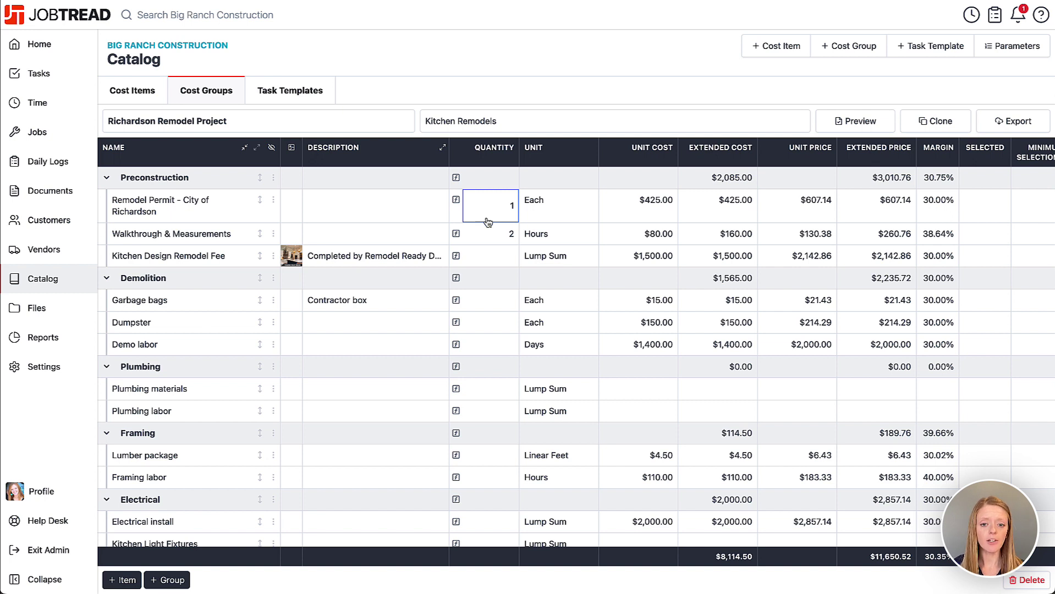
# - Set the quantity of both Plumbing materials and Plumbing labor to 1
pyautogui.click(499, 390)
pyautogui.write('1')
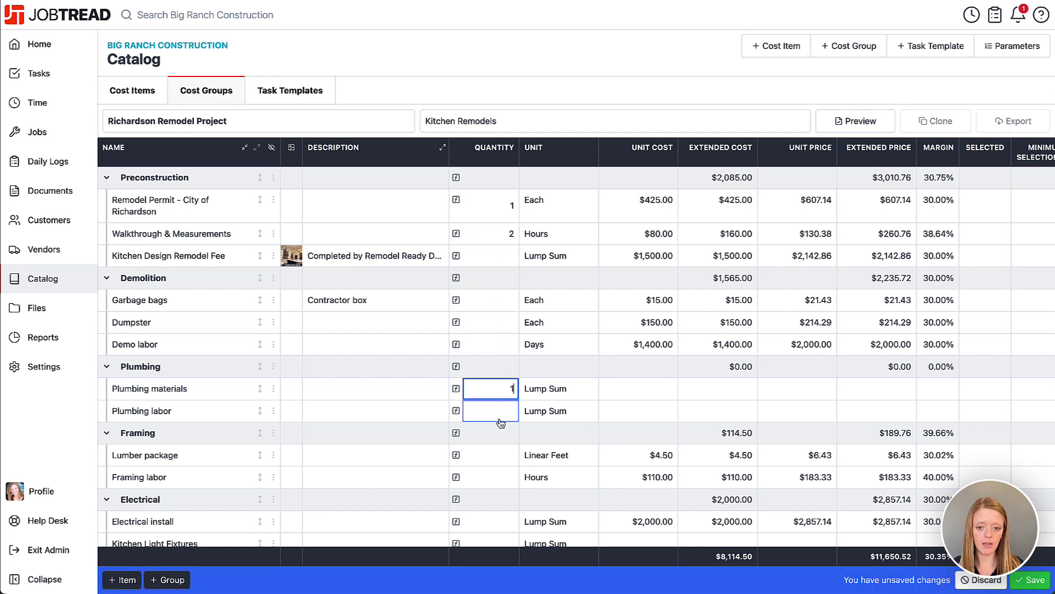
pyautogui.click(498, 413)
pyautogui.write('1')
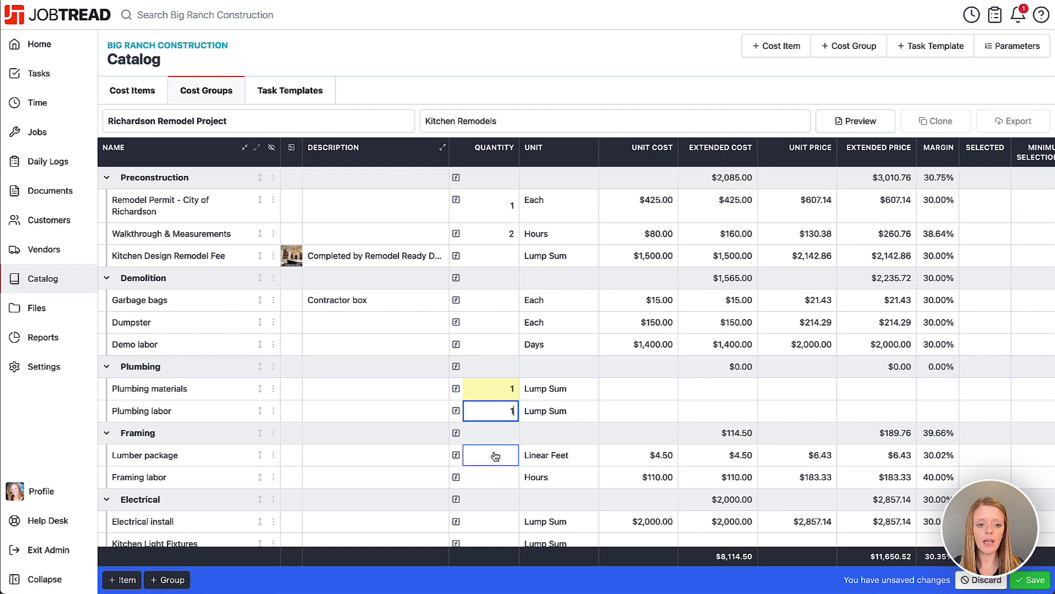
# - Set the quantity of the Dumpster item in the Demolition group to 2
pyautogui.scroll(-3, 499, 468)
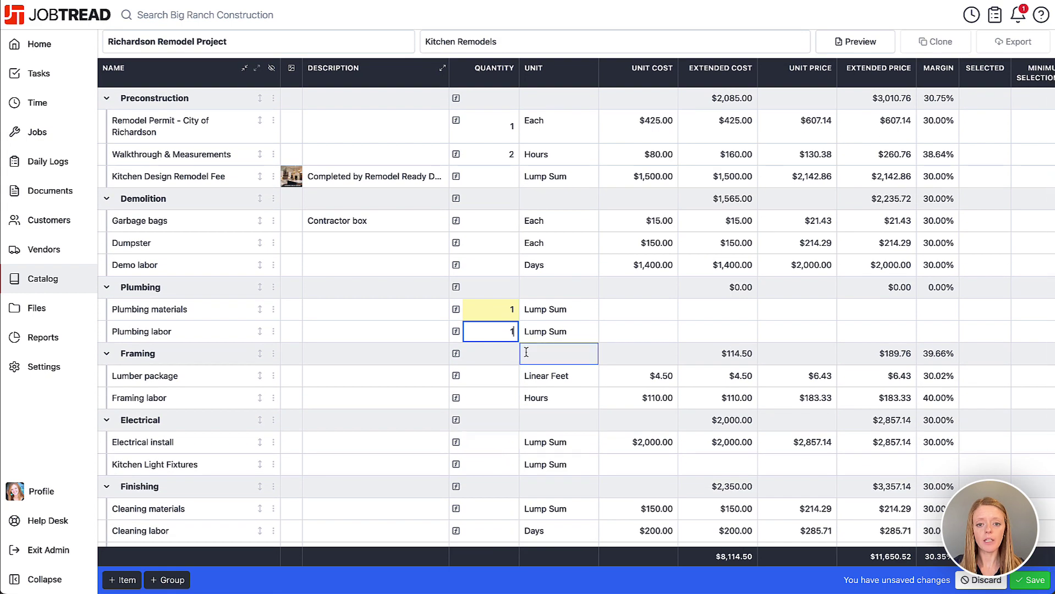
pyautogui.click(496, 245)
pyautogui.write('2')
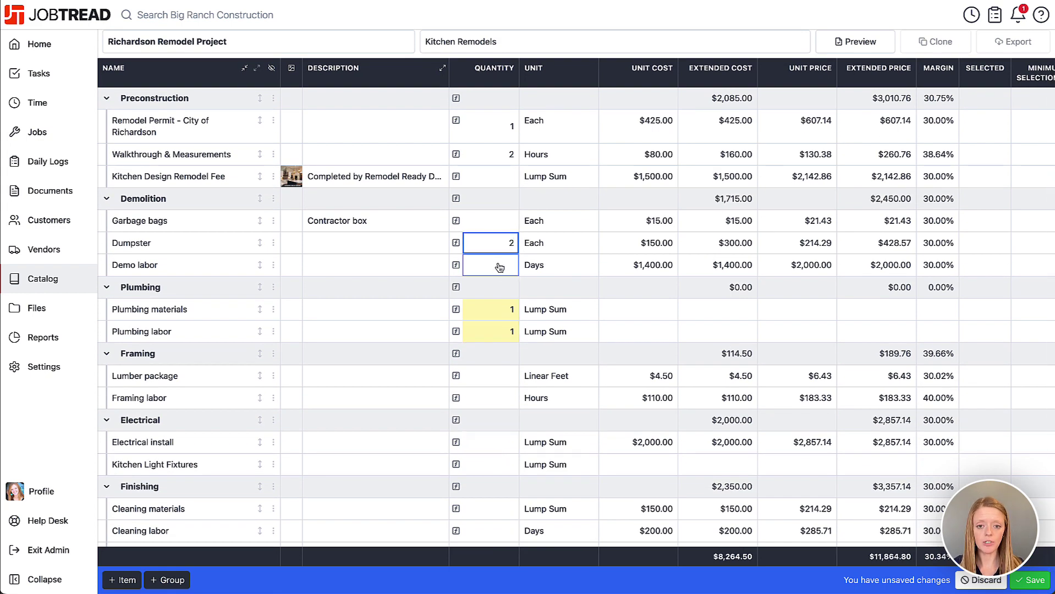
# - Set the quantity of Cleaning materials and Accessories in the Finishing group to 1 each
pyautogui.scroll(-1, 497, 316)
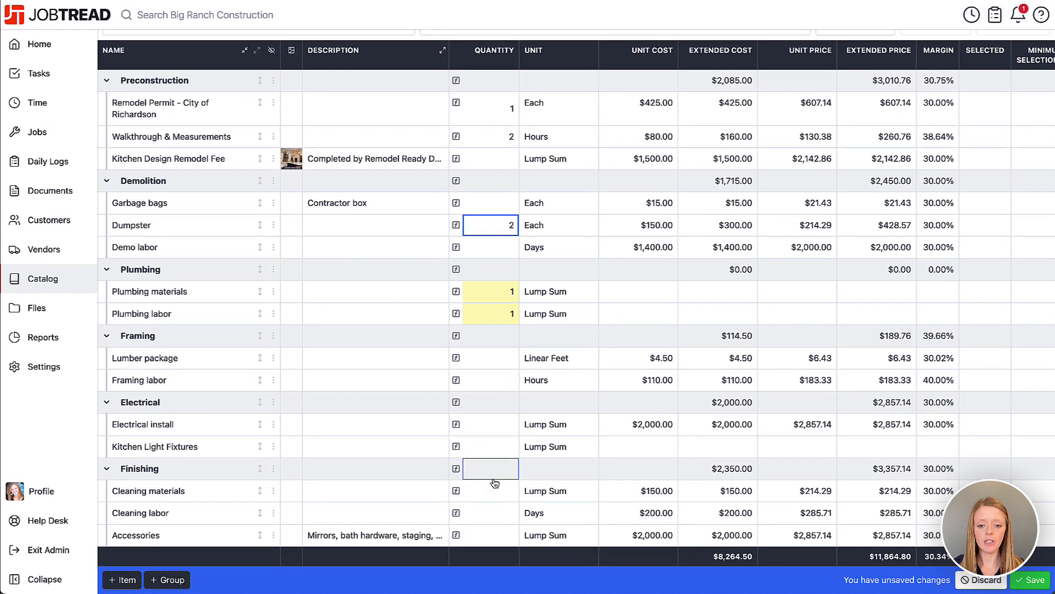
pyautogui.click(493, 487)
pyautogui.write('1')
pyautogui.click(491, 537)
pyautogui.write('1')
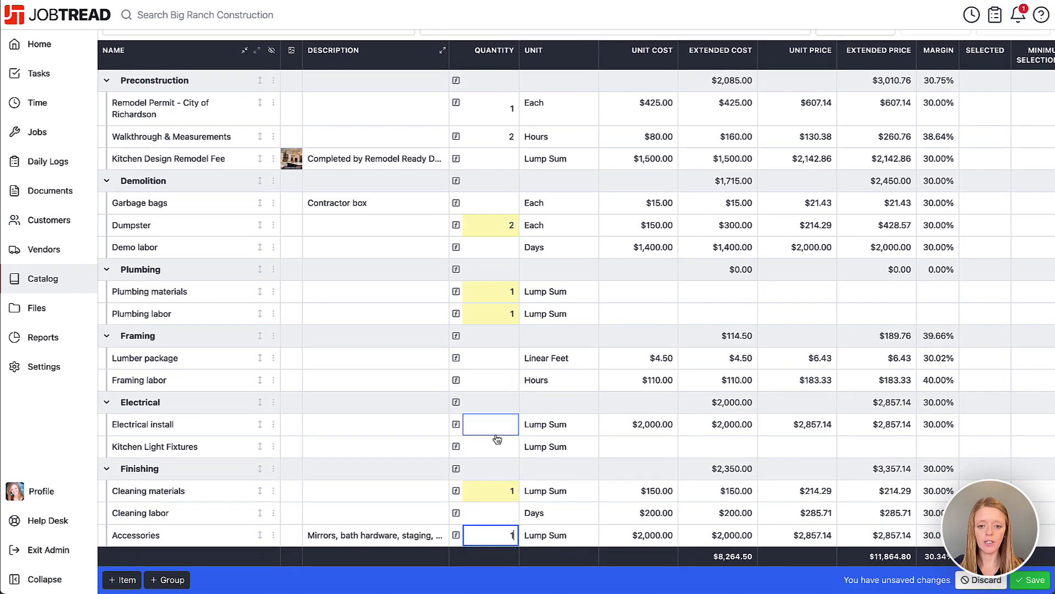
# - Set the quantity of Electrical install and Kitchen Light Fixtures to 1 each and save the cost group
pyautogui.click(495, 427)
pyautogui.write('1')
pyautogui.click(495, 443)
pyautogui.write('1')
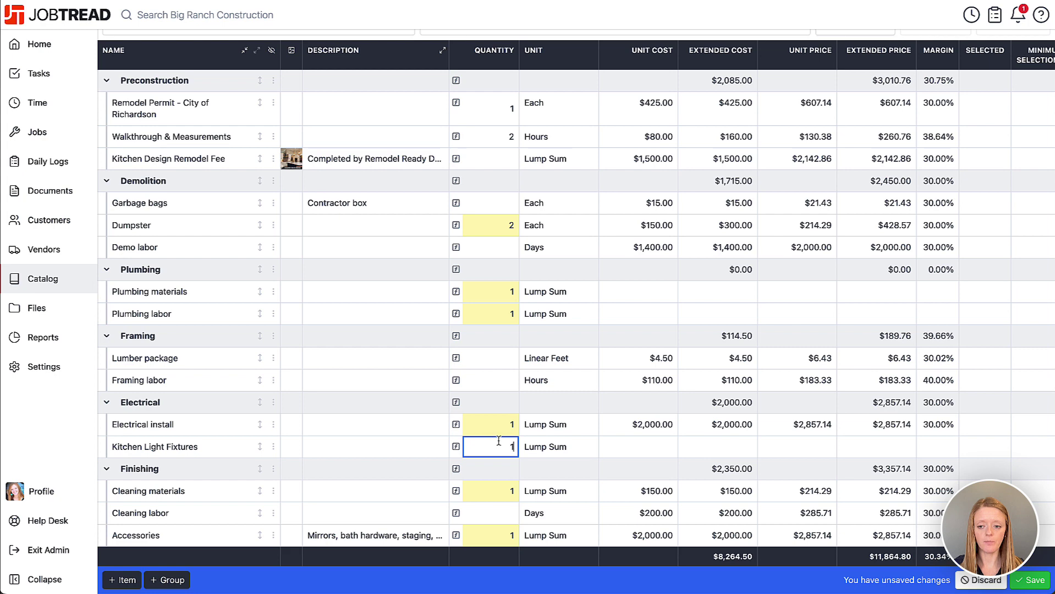
pyautogui.click(1020, 576)
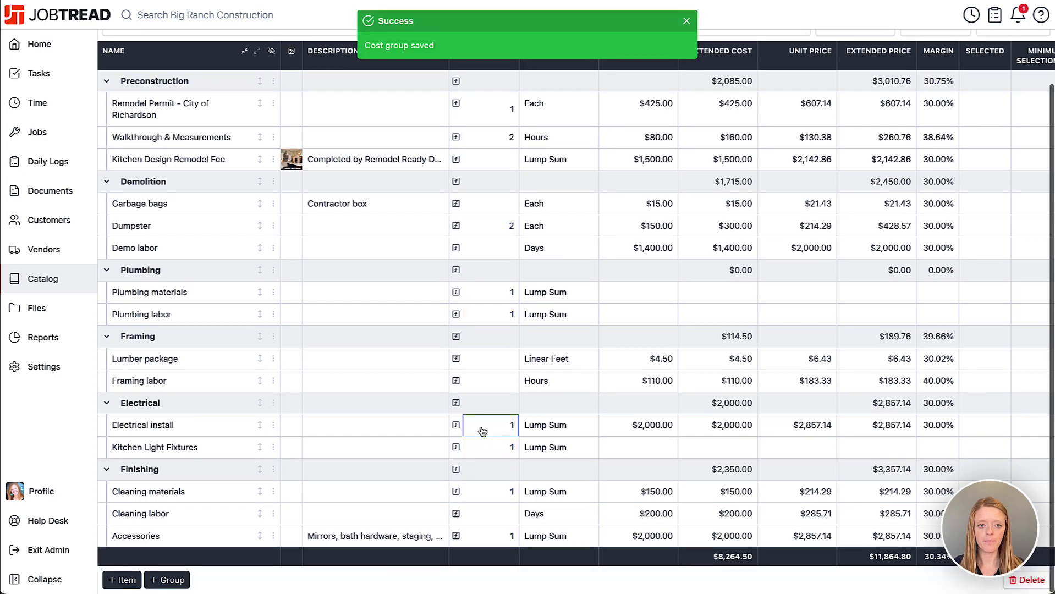
pyautogui.scroll(2, 482, 427)
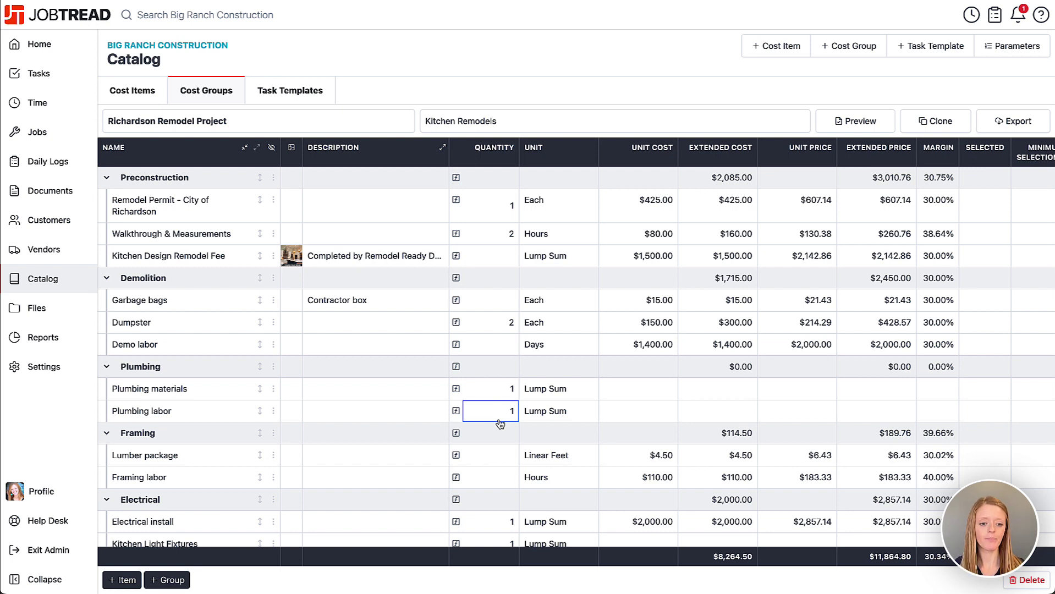
# - Create a new job for an existing customer, keeping the default job details
pyautogui.click(59, 137)
pyautogui.click(1025, 47)
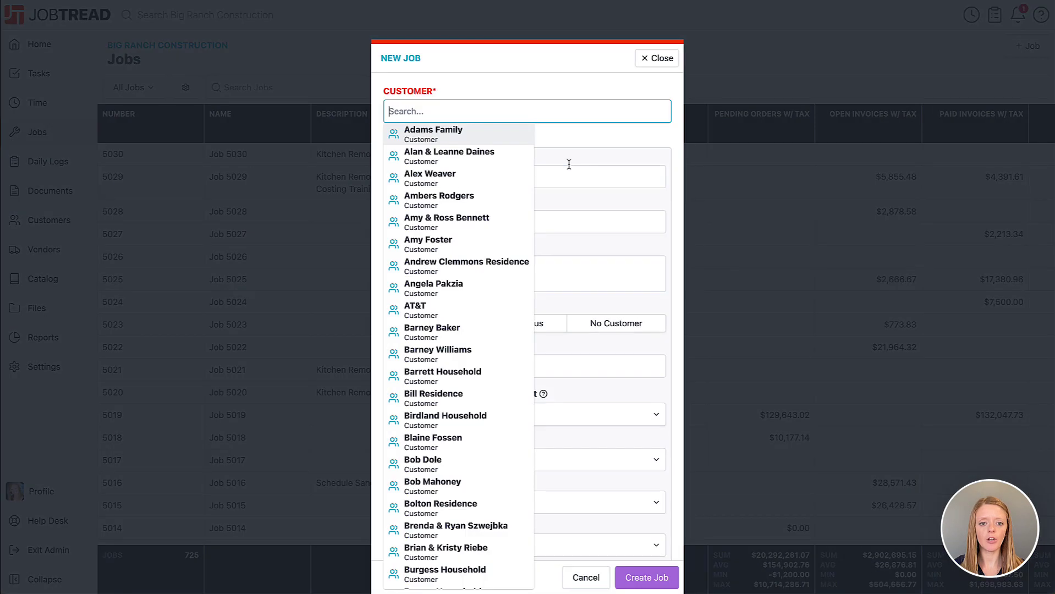
pyautogui.click(432, 332)
pyautogui.scroll(-5, 480, 346)
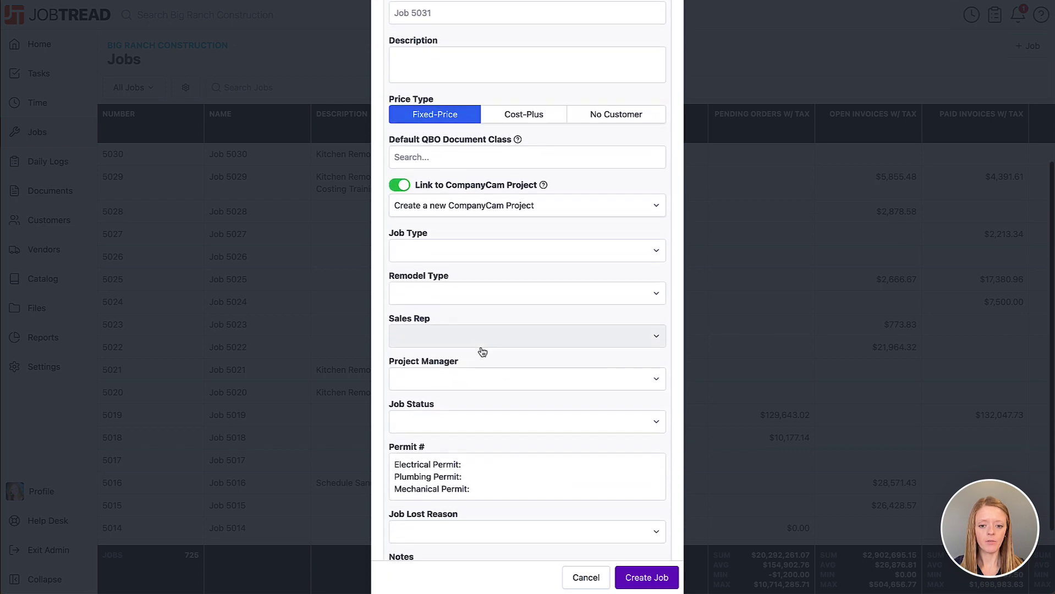
pyautogui.click(644, 576)
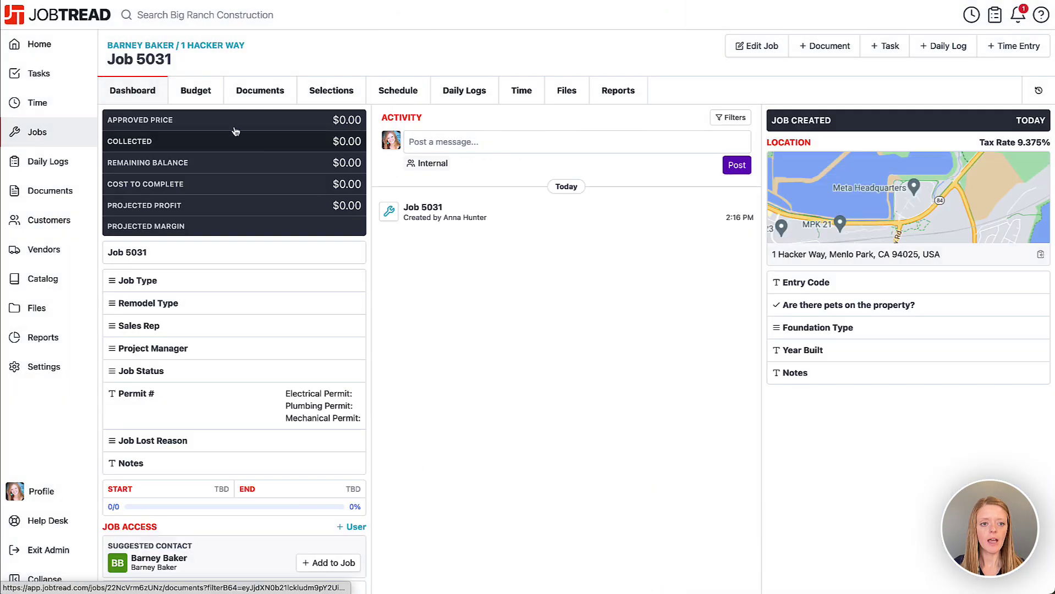
# - Add the Richardson Remodel Project cost group to the new job's budget and expand all its groups
pyautogui.click(210, 101)
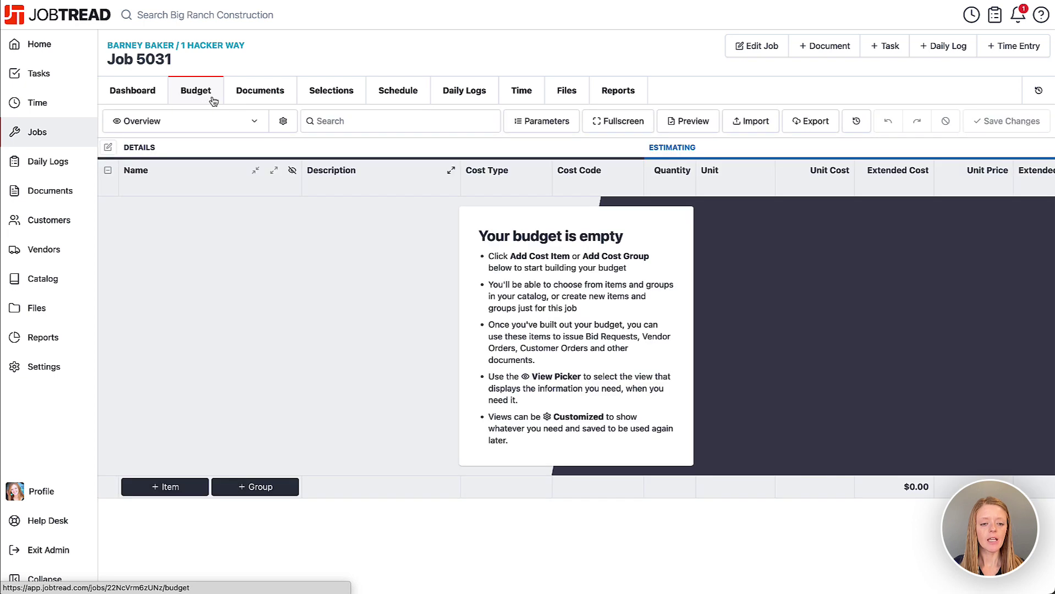
pyautogui.click(272, 487)
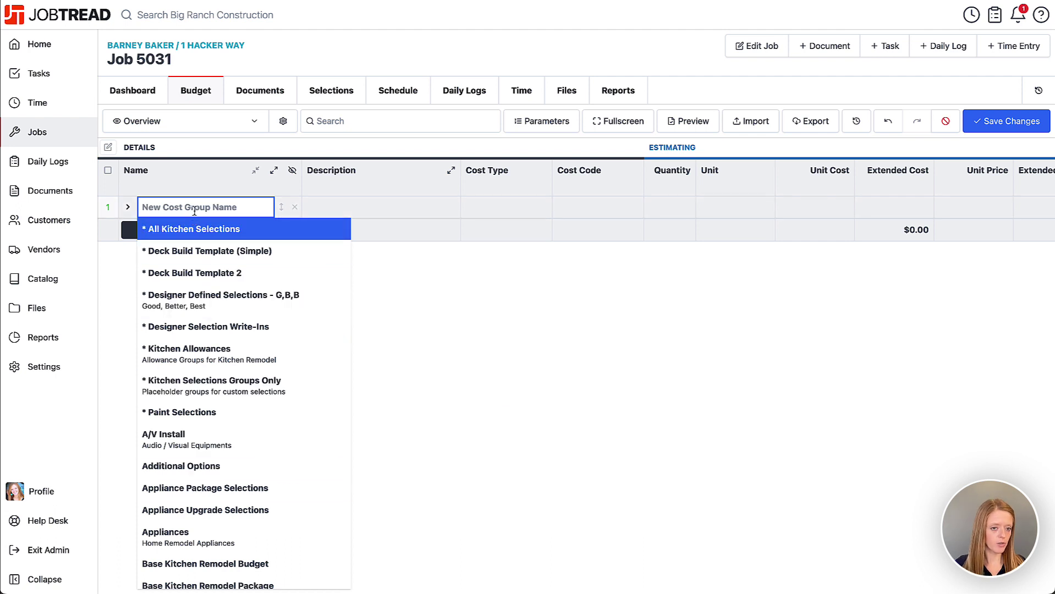
pyautogui.write('Rich')
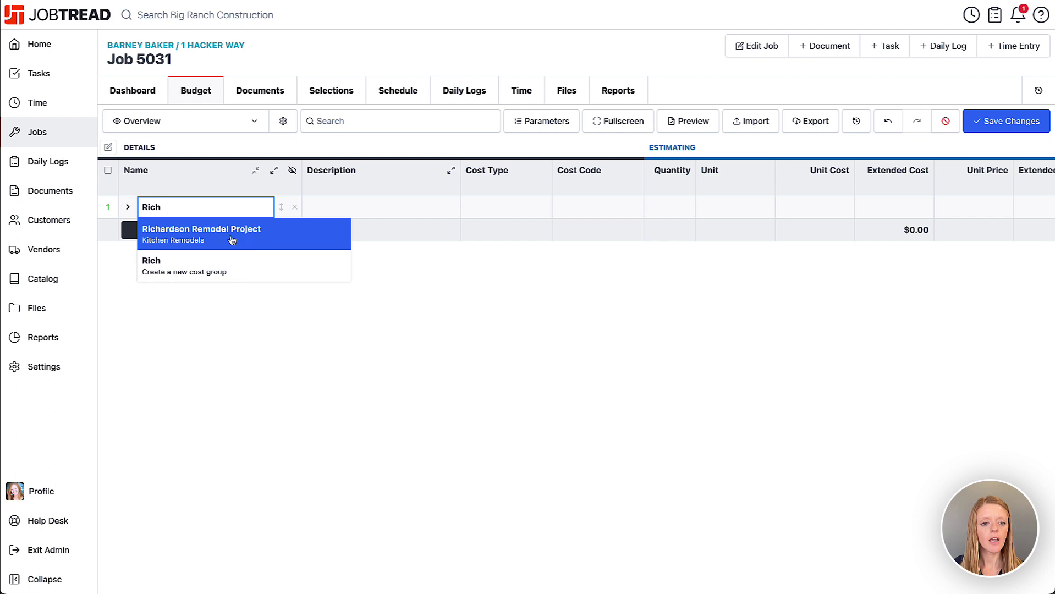
pyautogui.click(209, 242)
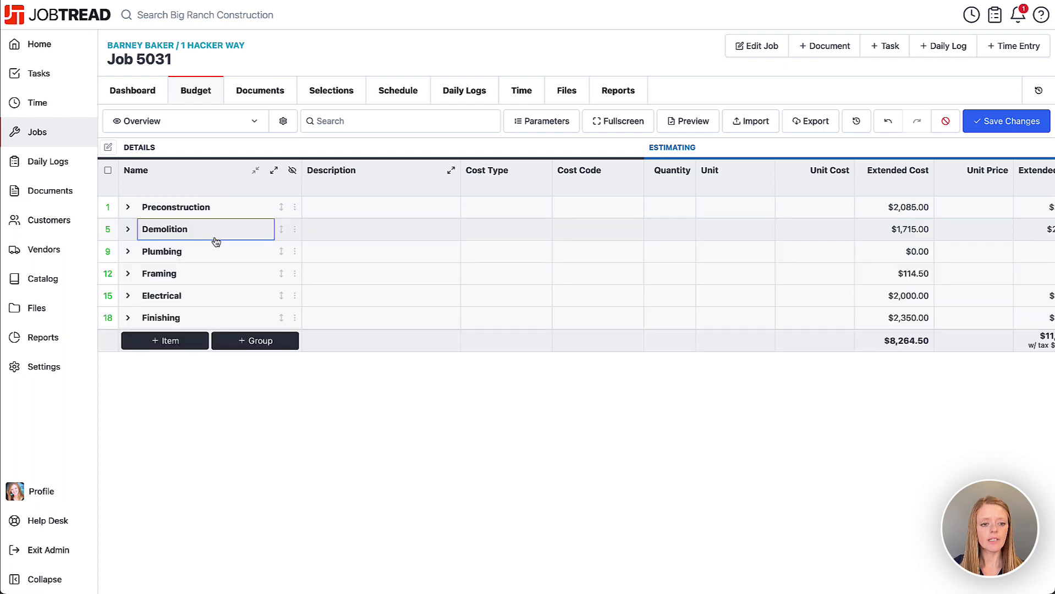
pyautogui.click(273, 170)
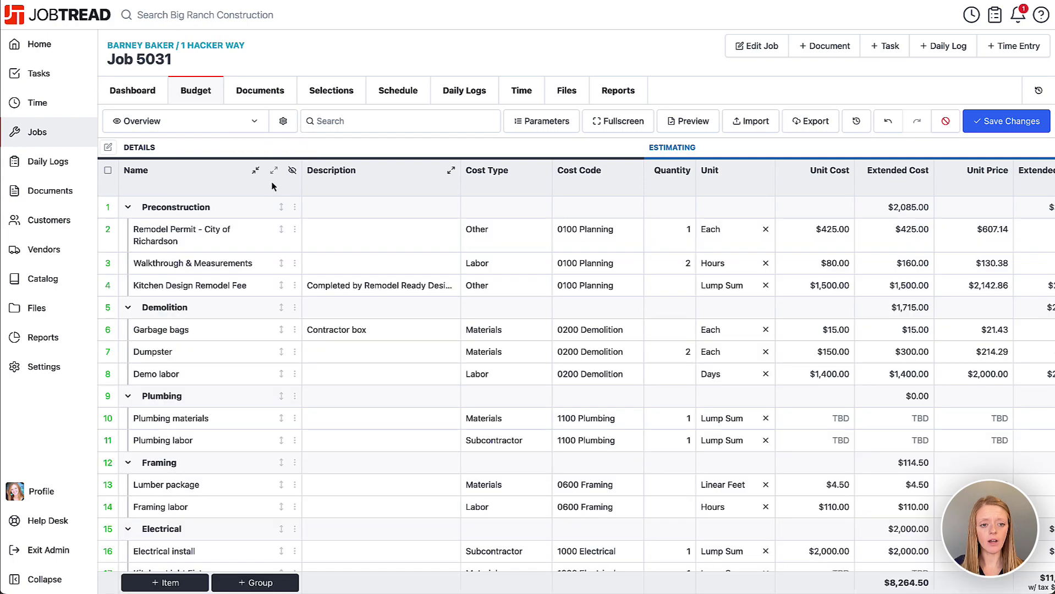
# - Add the catalog item 10 x 2-3/4" Epoxy Coated Screws 100 pcs - Gray #27 as a new budget line below the Finishing group
pyautogui.scroll(-3, 259, 357)
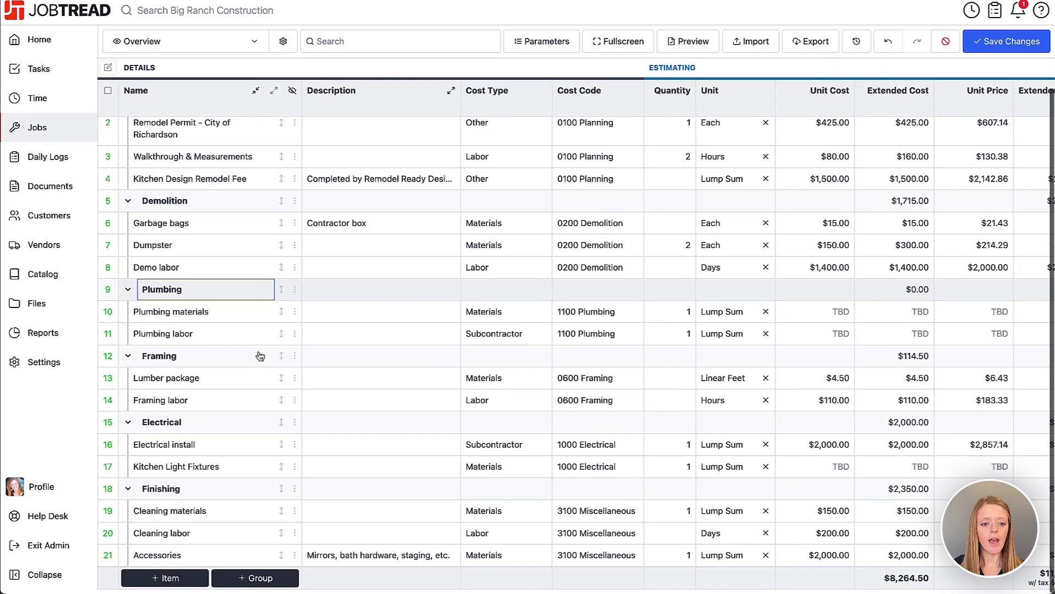
pyautogui.scroll(1, 259, 357)
pyautogui.scroll(2, 260, 357)
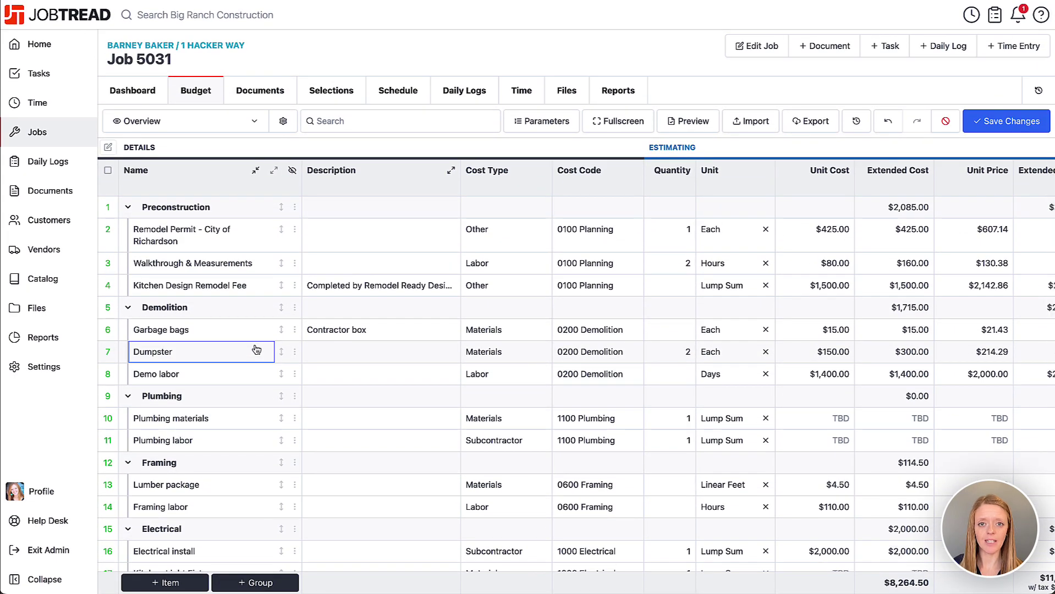
pyautogui.scroll(-4, 256, 350)
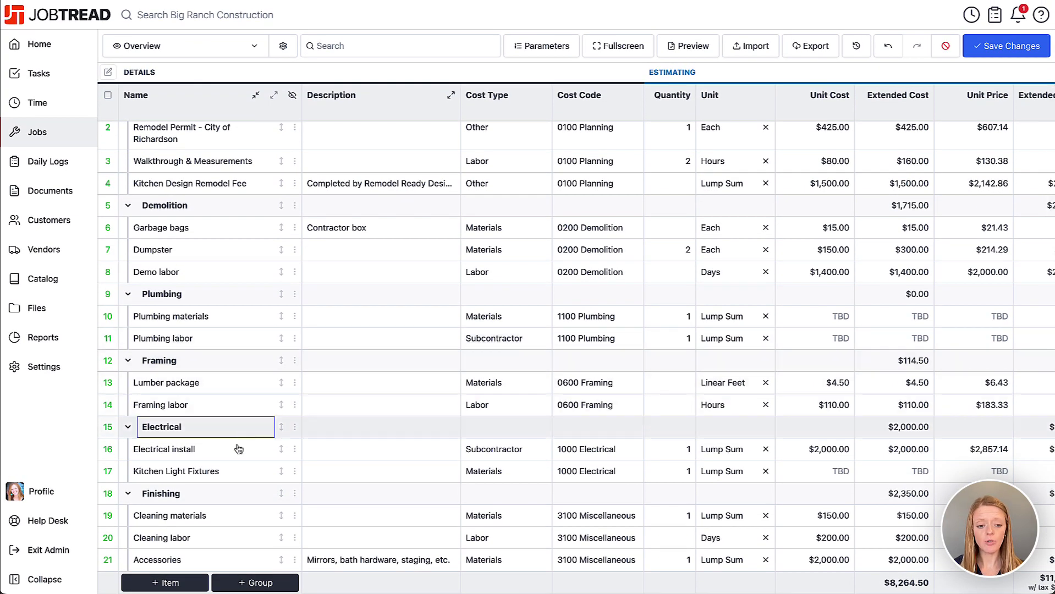
pyautogui.click(179, 585)
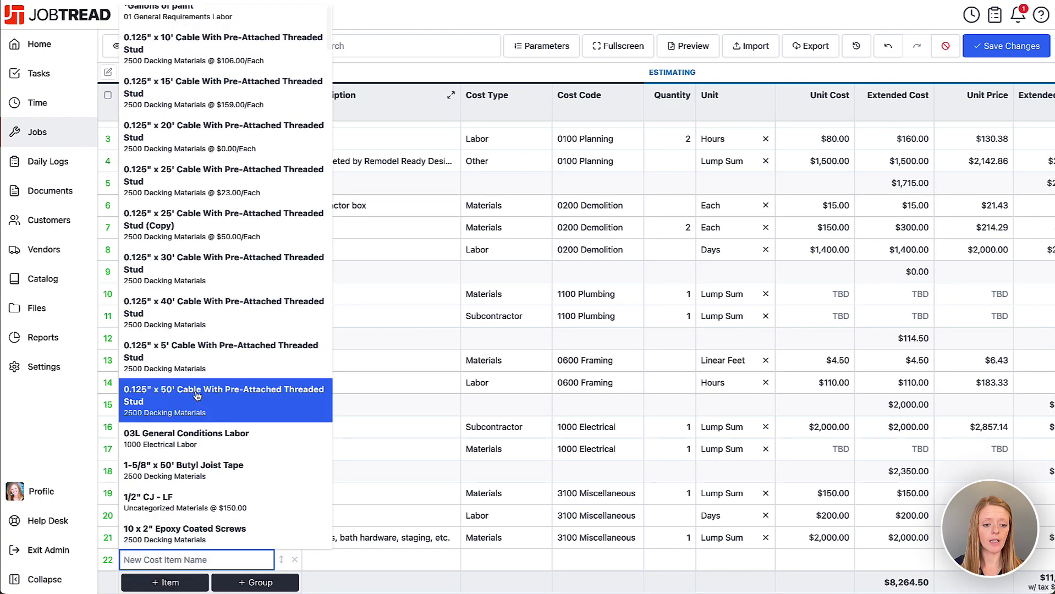
pyautogui.scroll(-5, 197, 395)
pyautogui.click(197, 394)
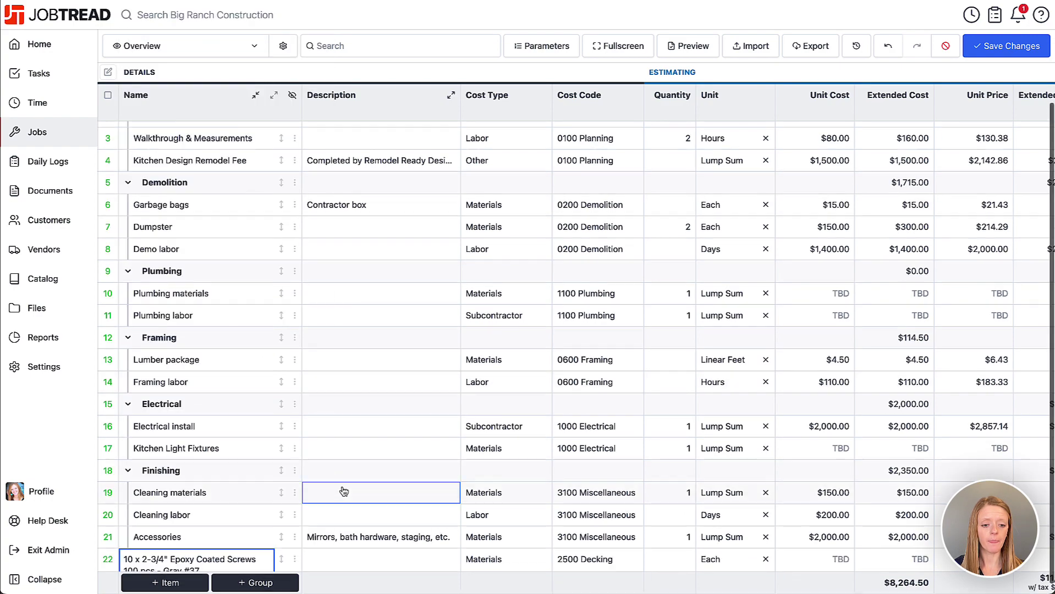
# - Go through the editable name, description, cost type, quantity and unit cost of Walkthrough & Measurements, and save the budget with its existing values
pyautogui.scroll(5, 344, 491)
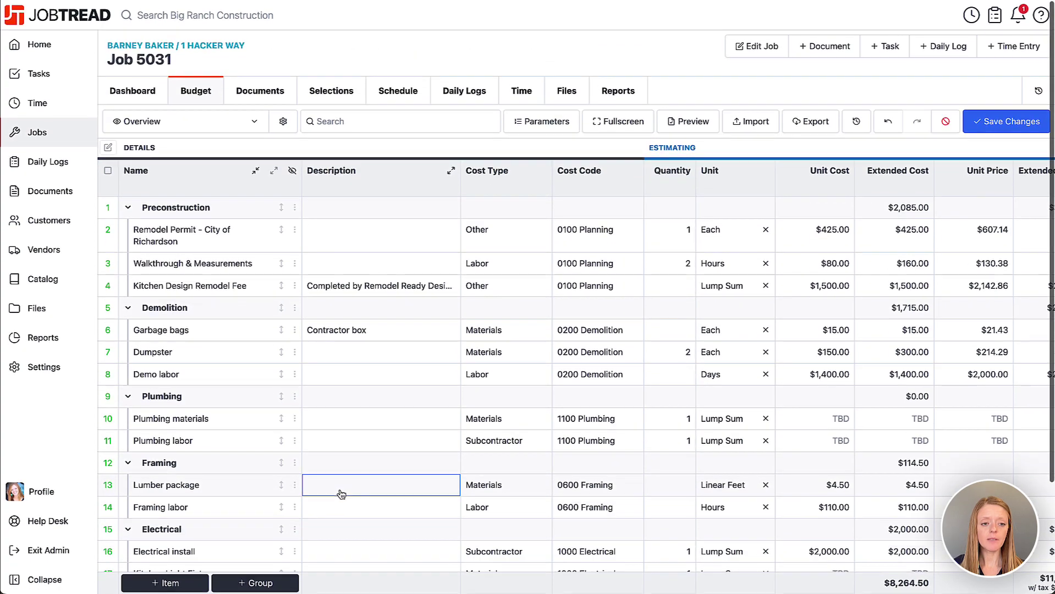
pyautogui.moveTo(134, 262); pyautogui.dragTo(215, 263)
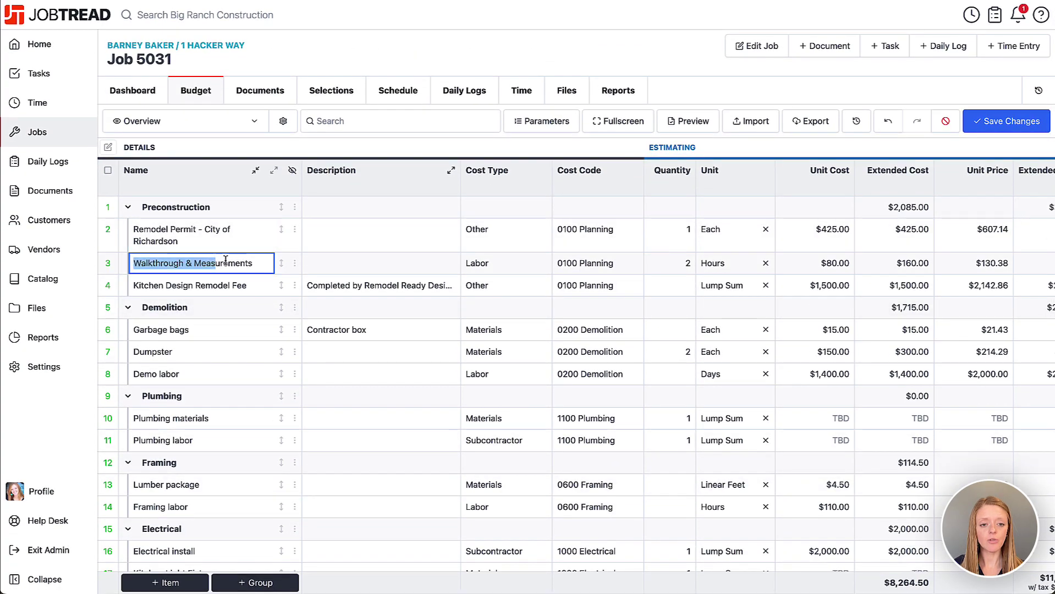
pyautogui.click(363, 270)
pyautogui.click(514, 264)
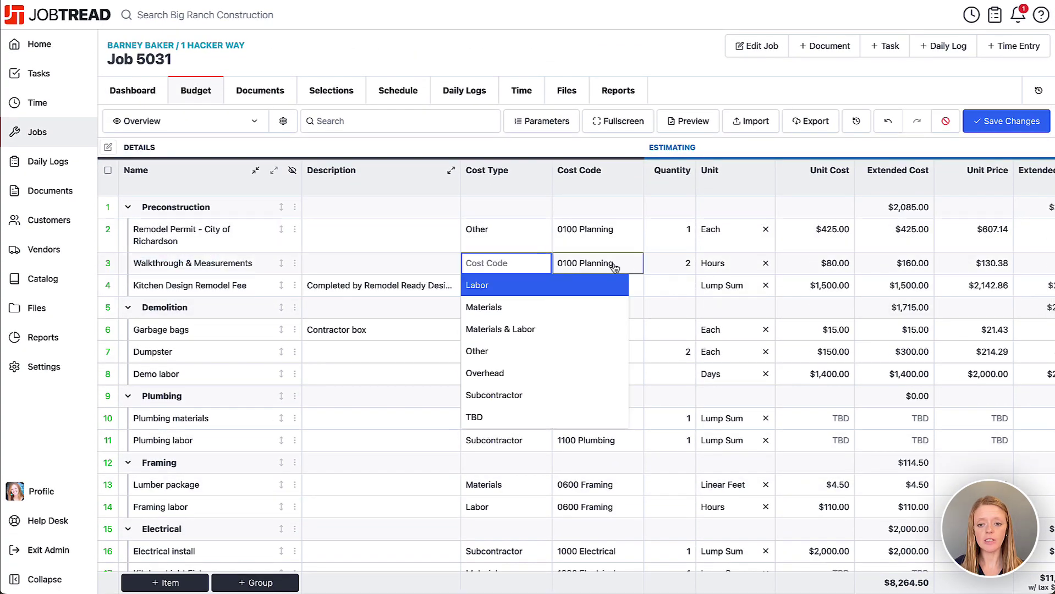
pyautogui.click(670, 266)
pyautogui.click(850, 263)
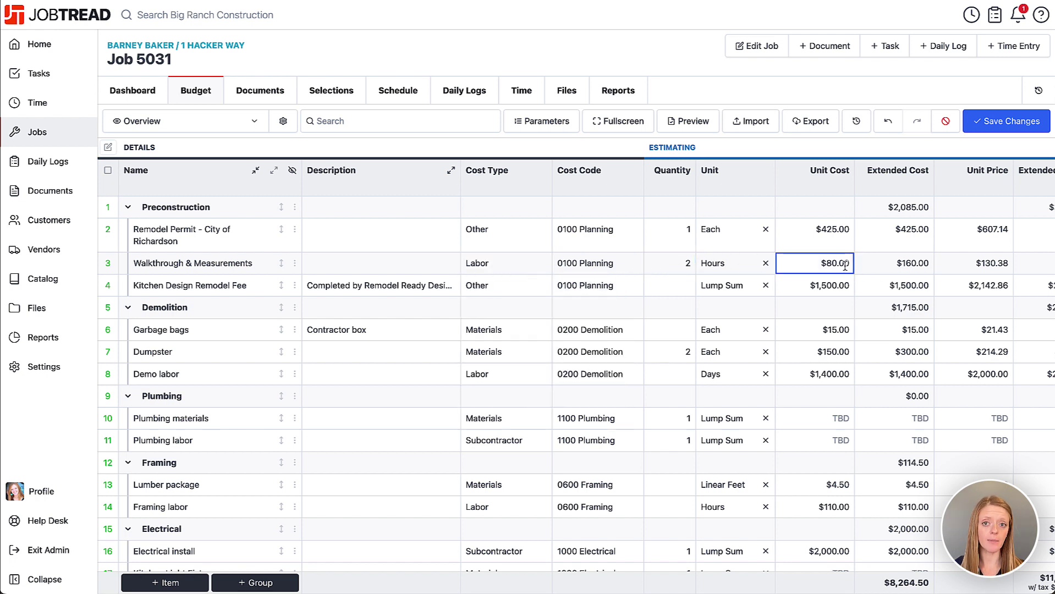
pyautogui.hotkey('ctrl', 's')
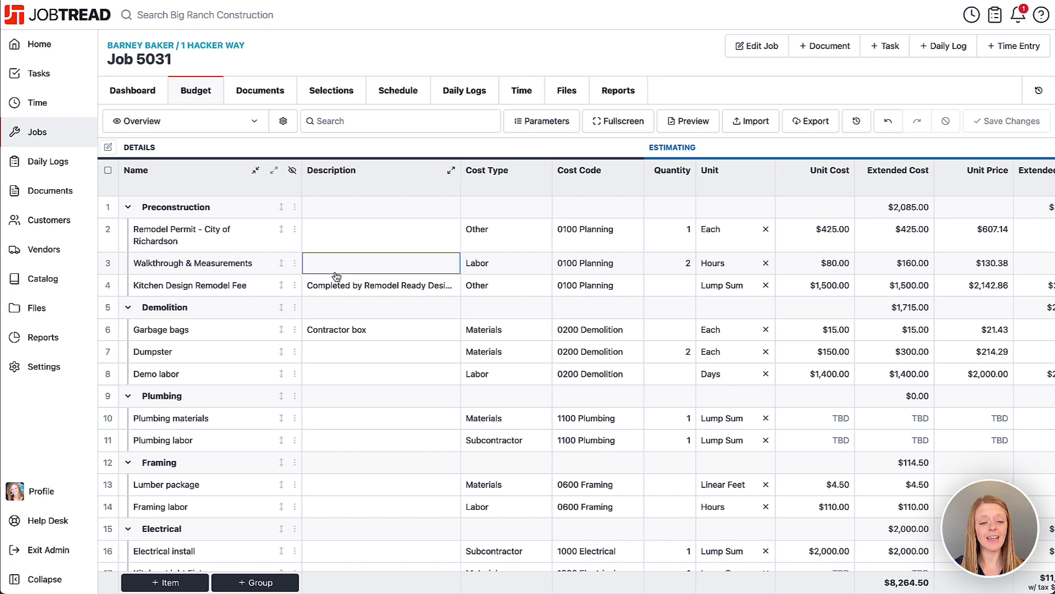
pyautogui.click(219, 287)
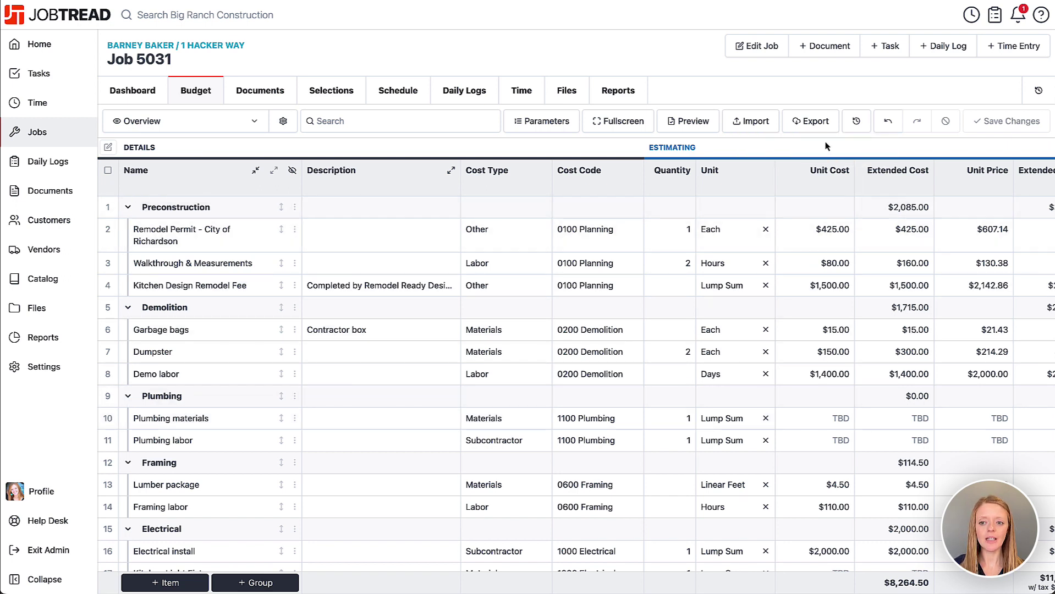
# - Examine the options for exporting the whole budget as a catalog template and the selected Preconstruction group as a catalog cost group, without exporting
pyautogui.click(812, 123)
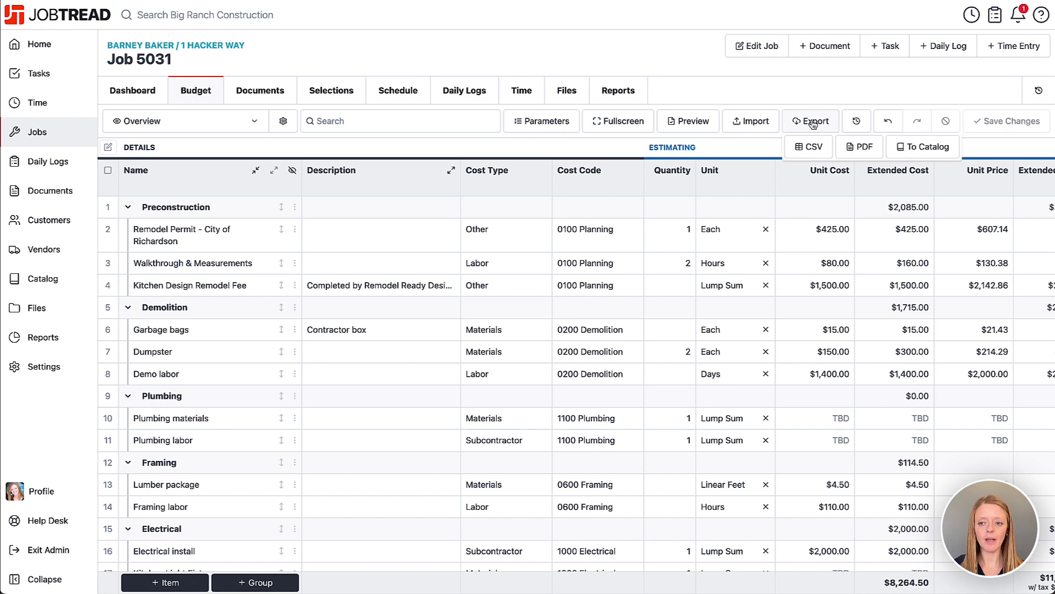
pyautogui.click(920, 149)
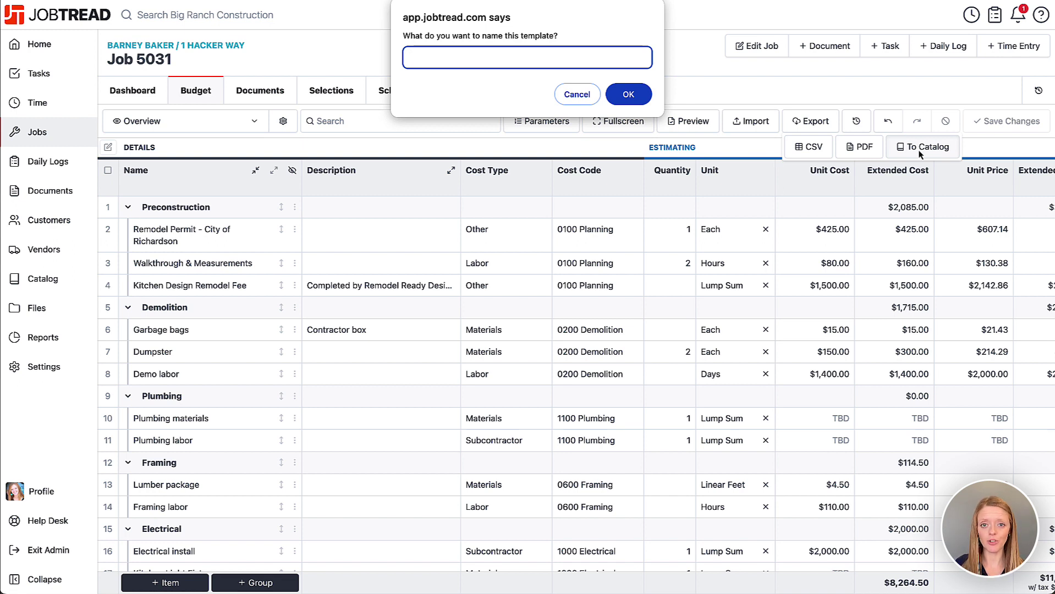
pyautogui.click(577, 94)
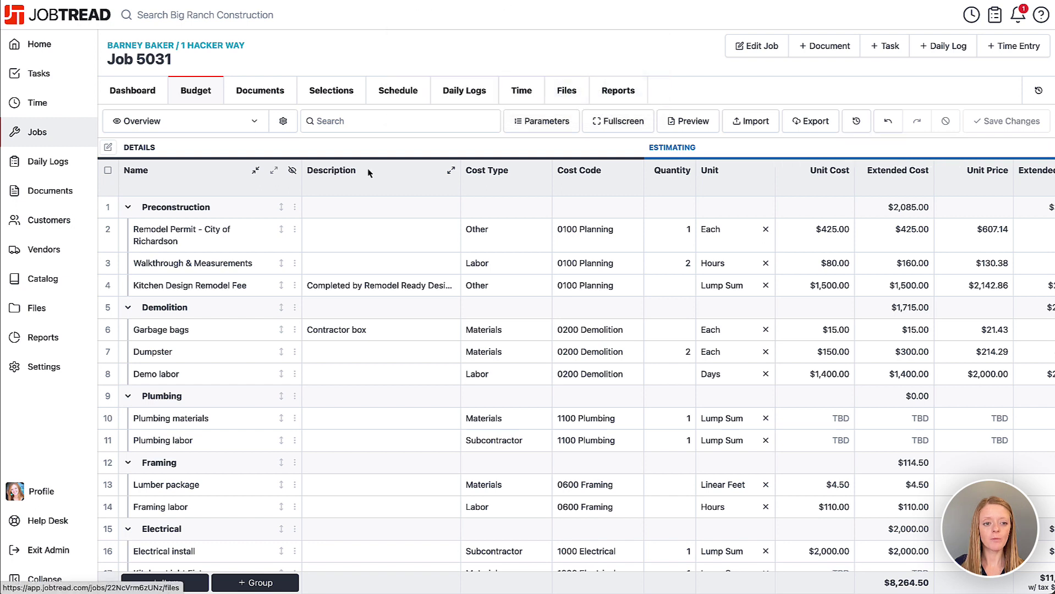
pyautogui.click(107, 212)
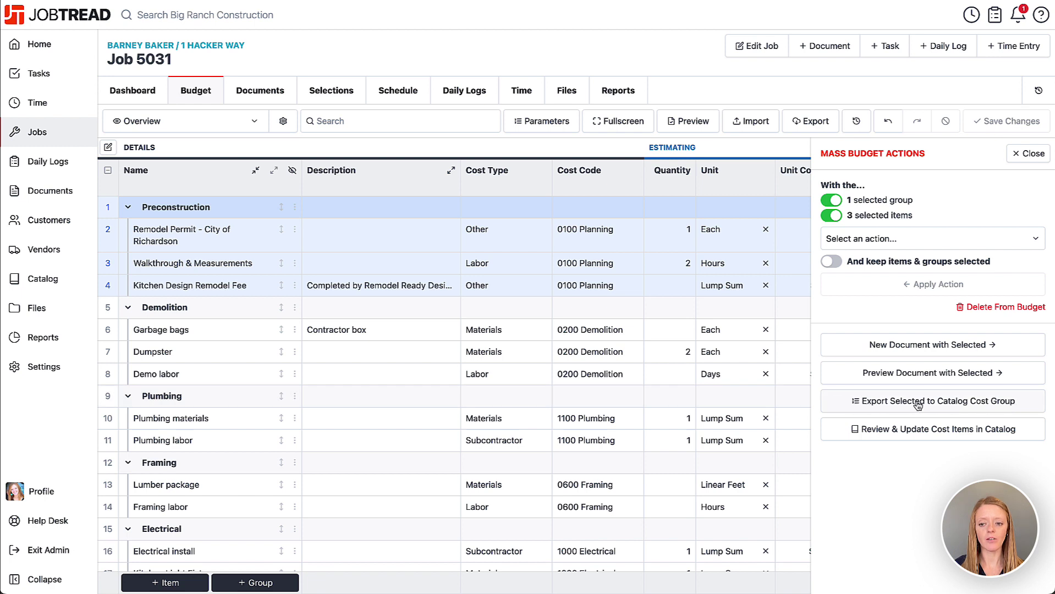
pyautogui.click(1026, 154)
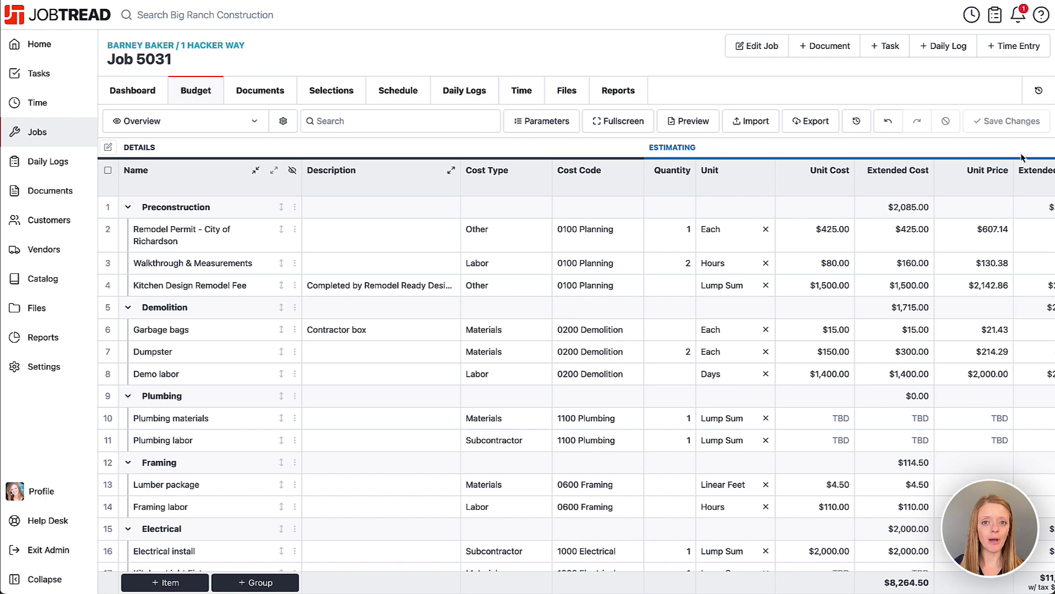